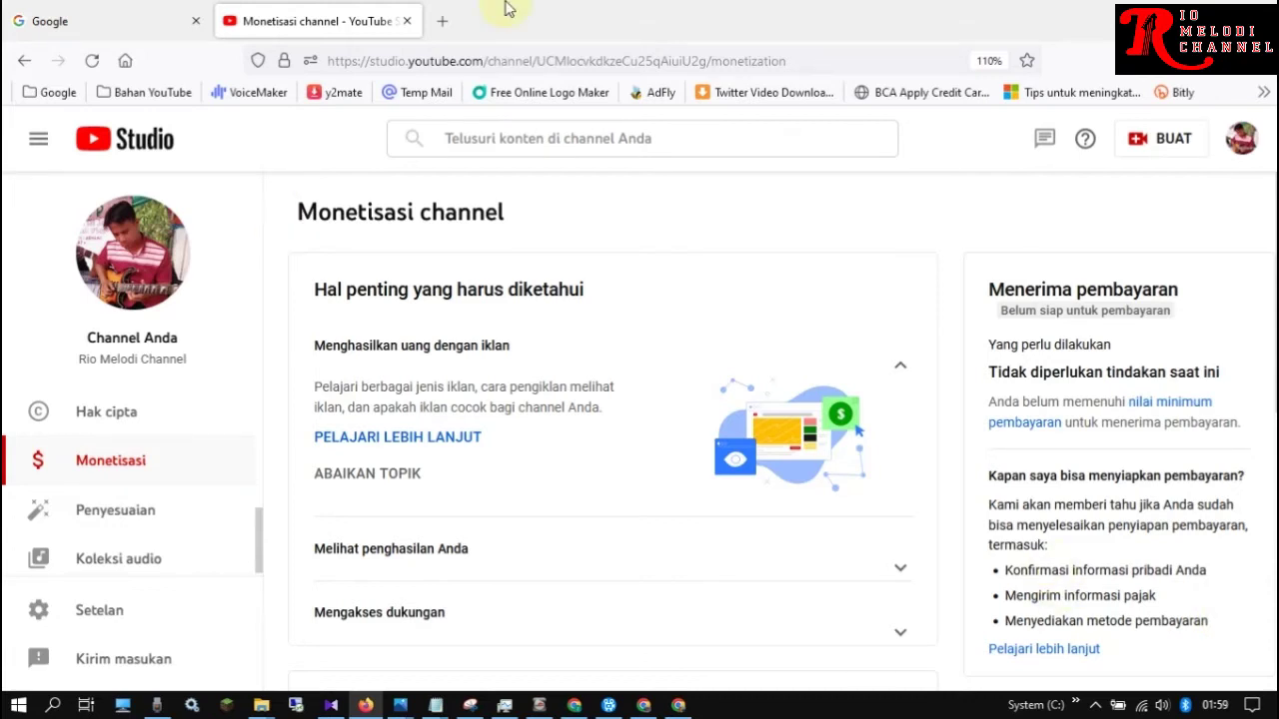
Open a new blank browser tab beside the YouTube Studio channel monetization page
{"action": "left_click", "coordinate": [443, 22]}
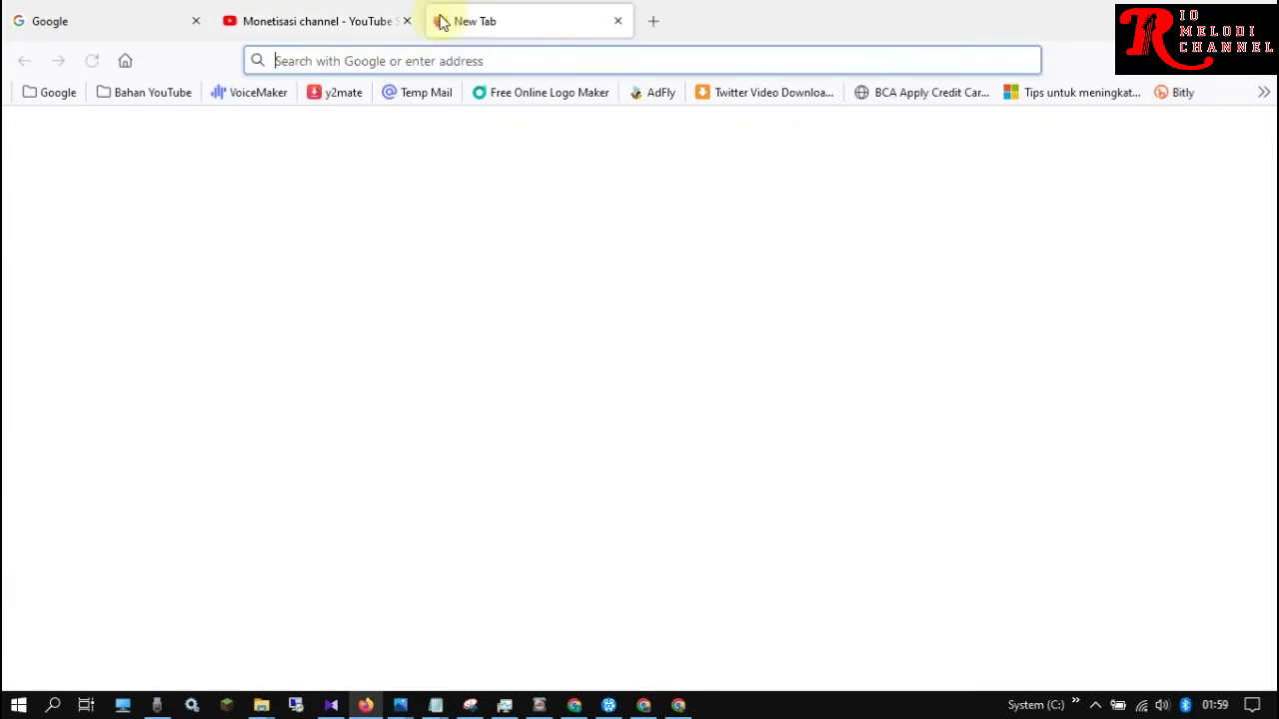
Search Google for 'google adense'
{"action": "left_click", "coordinate": [459, 62]}
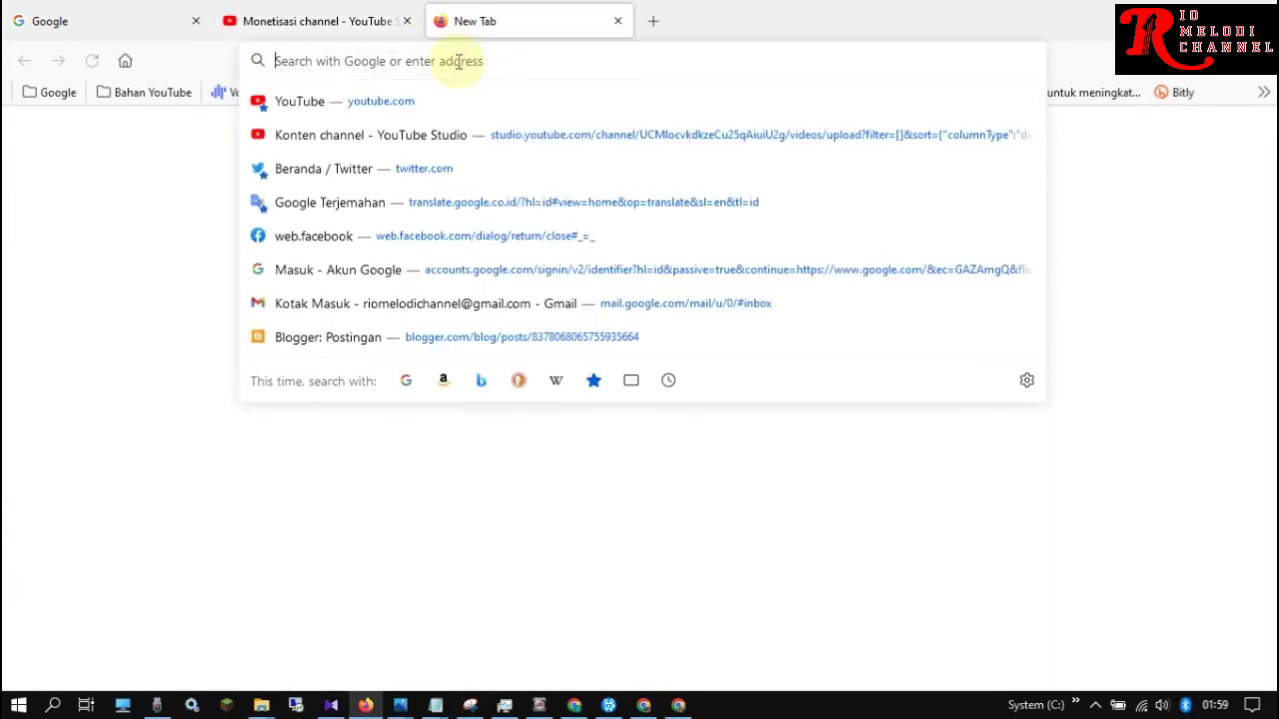
{"action": "type", "text": "google"}
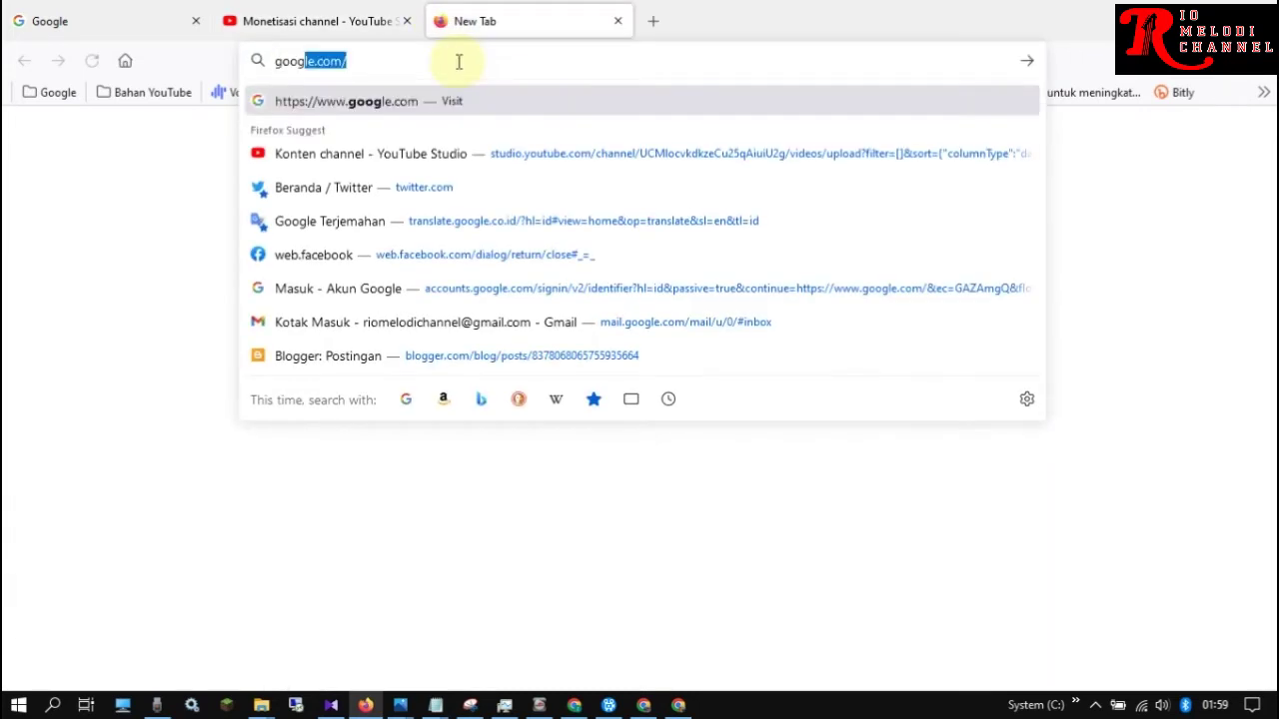
{"action": "type", "text": " a"}
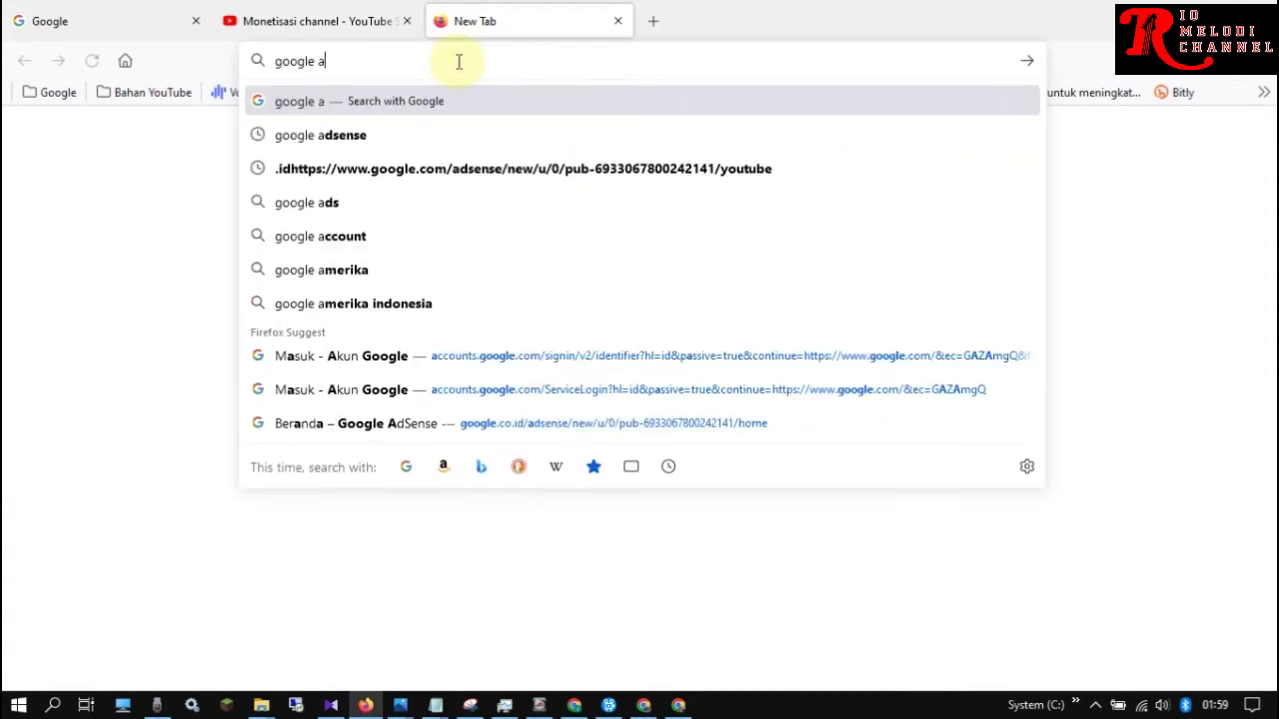
{"action": "type", "text": "dense"}
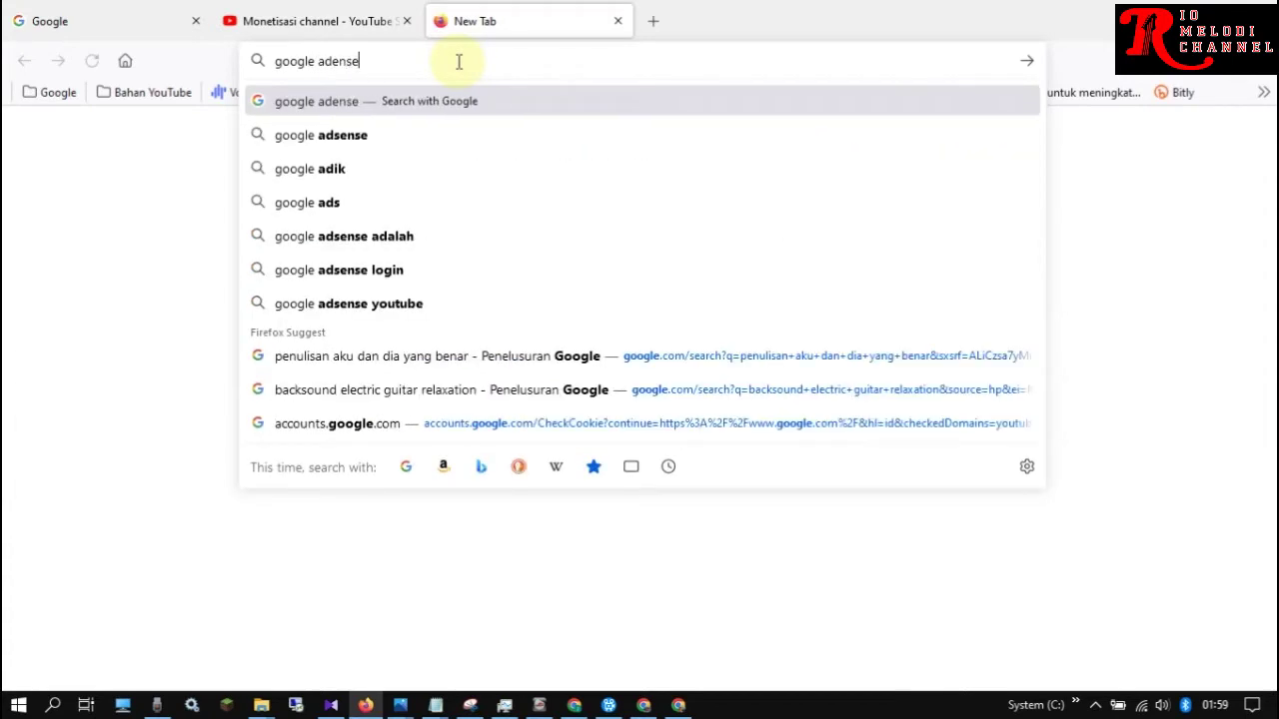
{"action": "key", "text": "Return"}
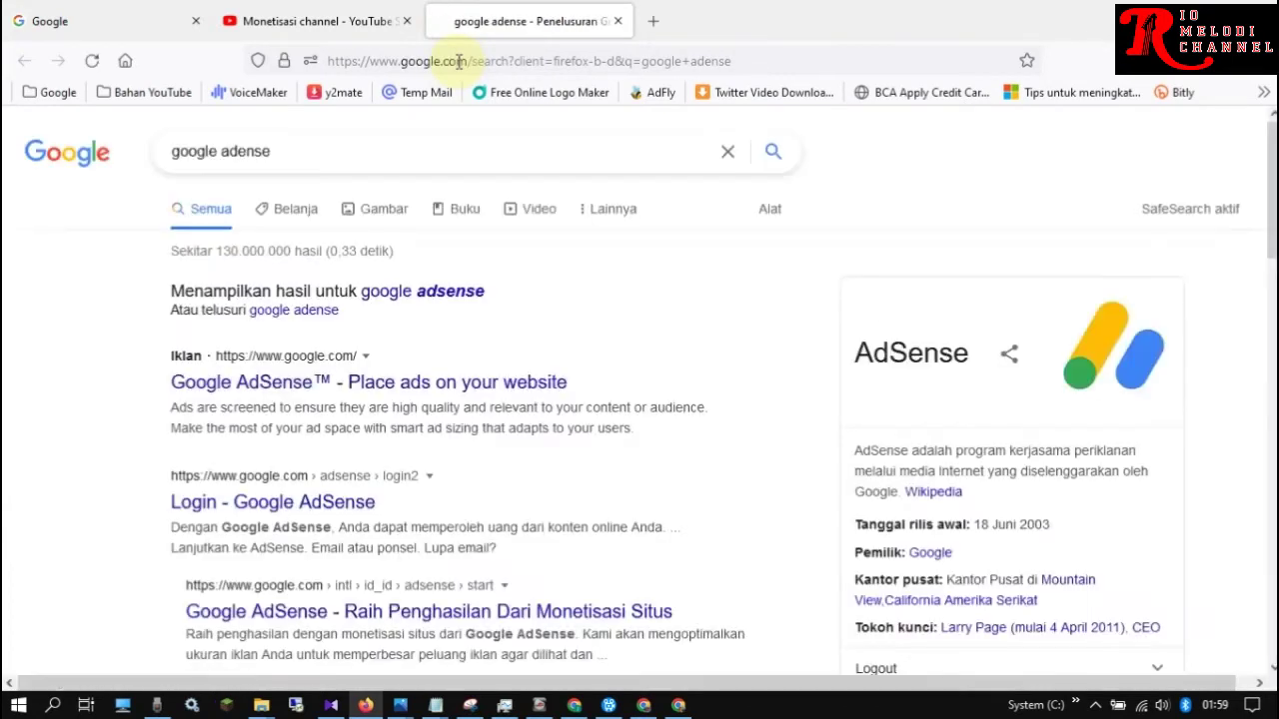
Sign in through the Google AdSense login result and view the Pembayaran payment info page
{"action": "left_click", "coordinate": [308, 501]}
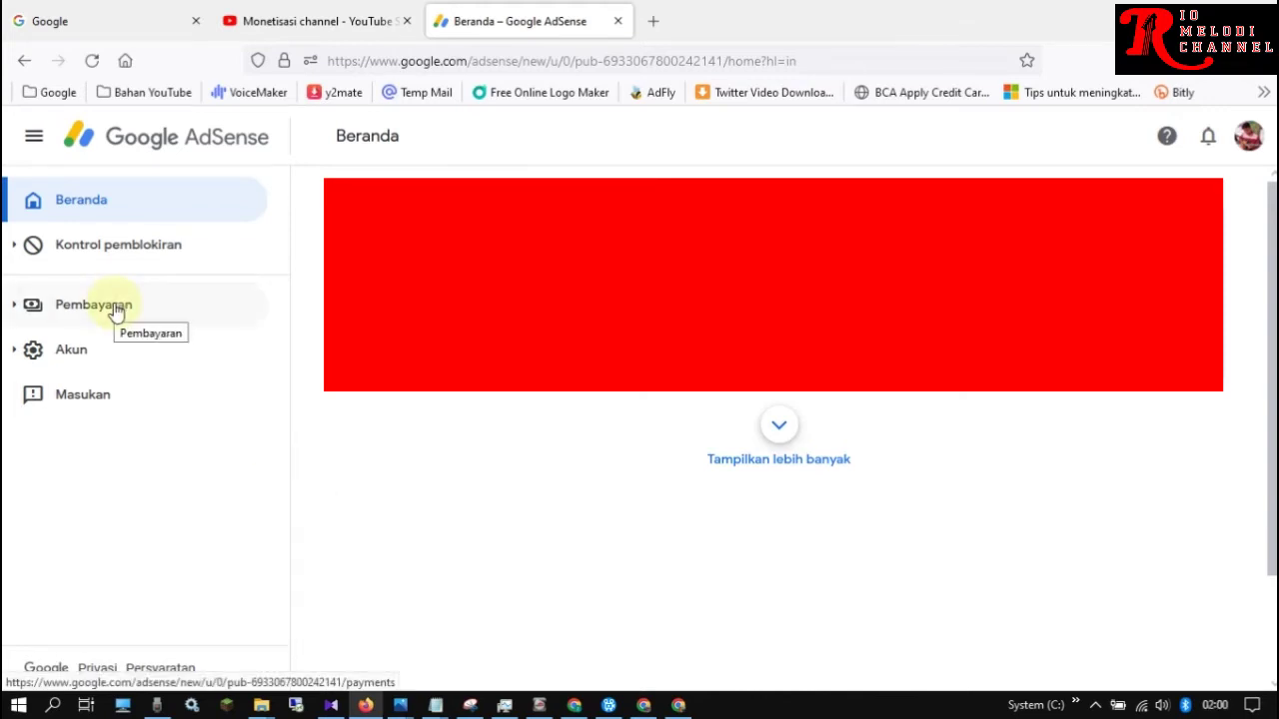
{"action": "left_click", "coordinate": [116, 308]}
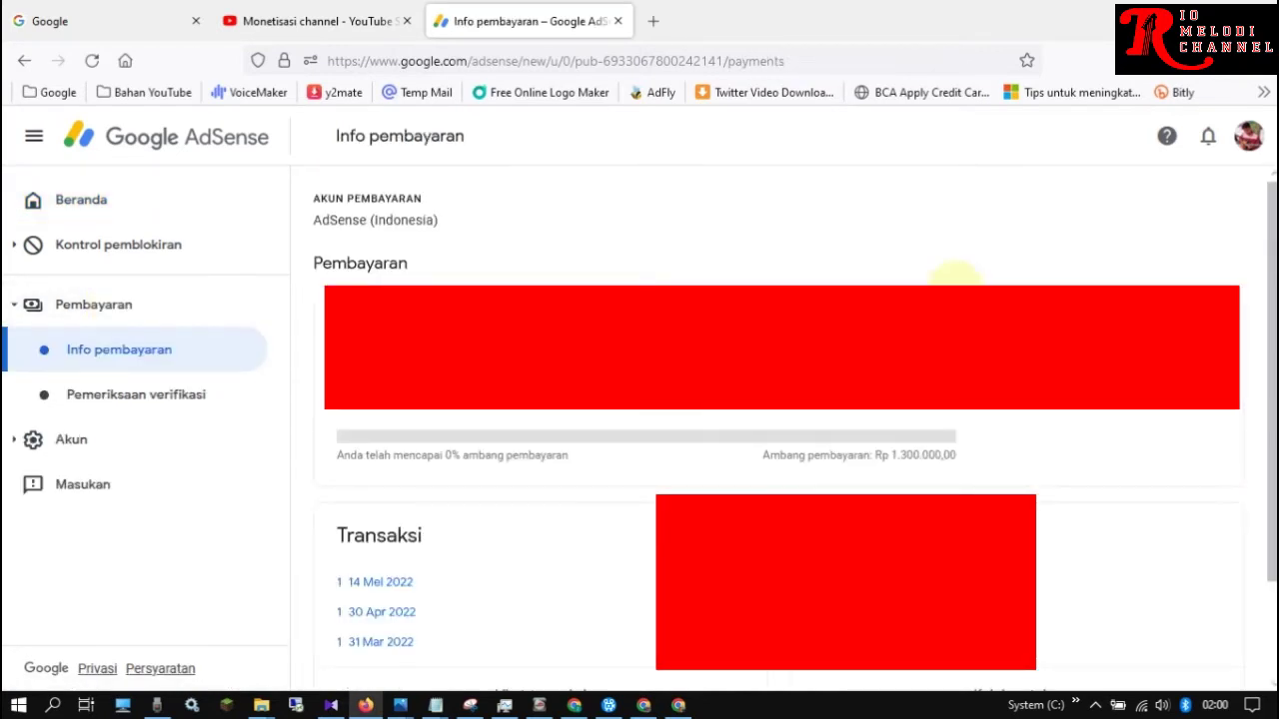
{"action": "scroll", "coordinate": [1249, 287], "scroll_direction": "down", "scroll_amount": 5}
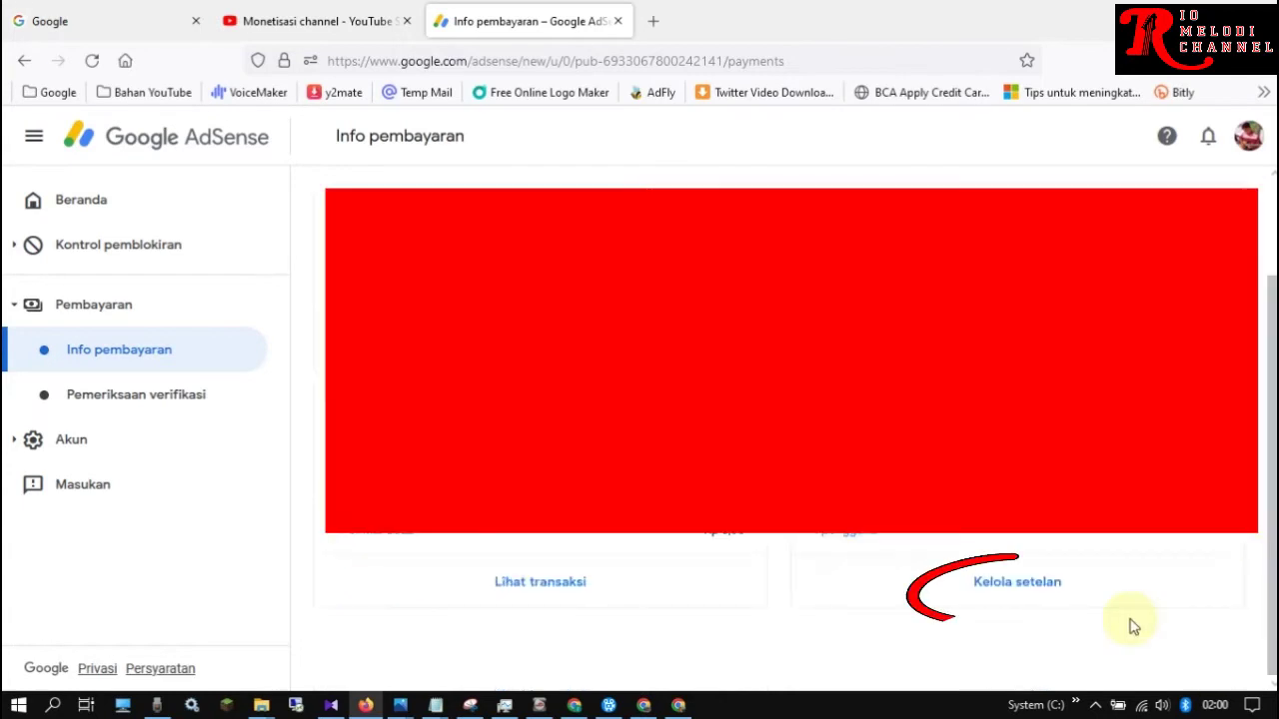
Under Kelola setelan, expand Info pajak Amerika Serikat and go to Kelola info pajak
{"action": "left_click", "coordinate": [1020, 585]}
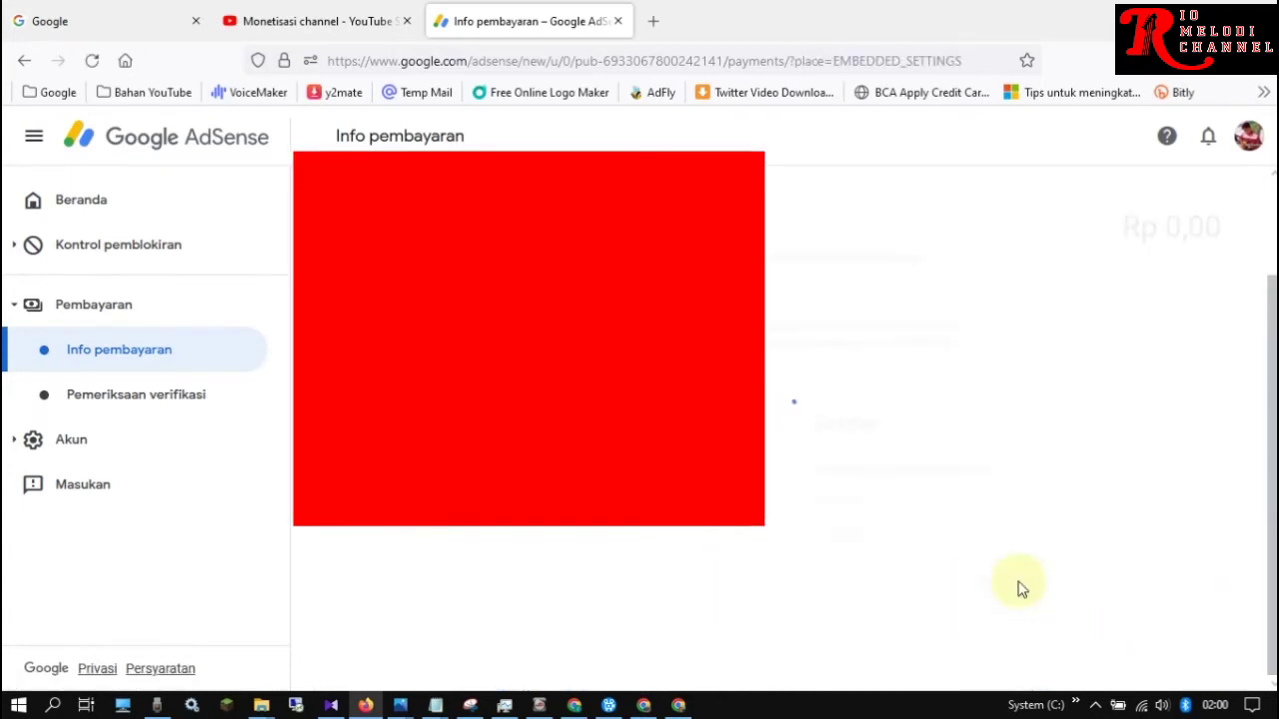
{"action": "scroll", "coordinate": [1000, 420], "scroll_direction": "down", "scroll_amount": 5}
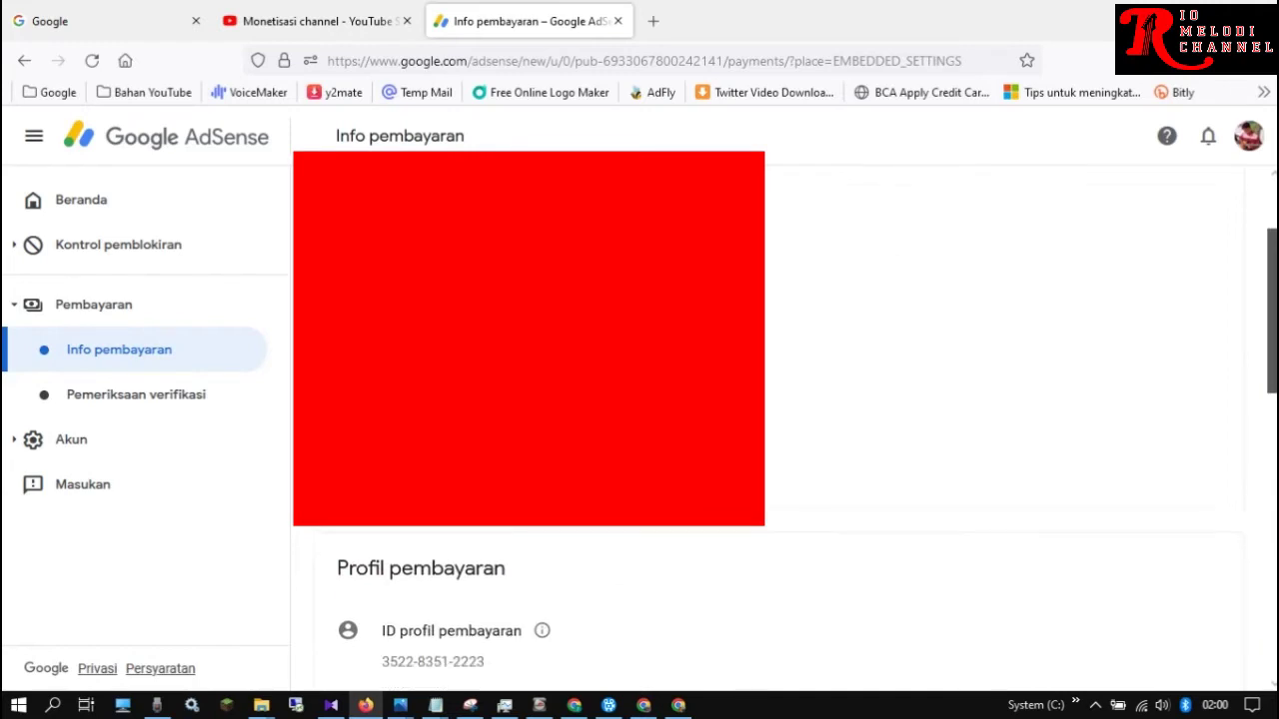
{"action": "scroll", "coordinate": [768, 420], "scroll_direction": "down", "scroll_amount": 3}
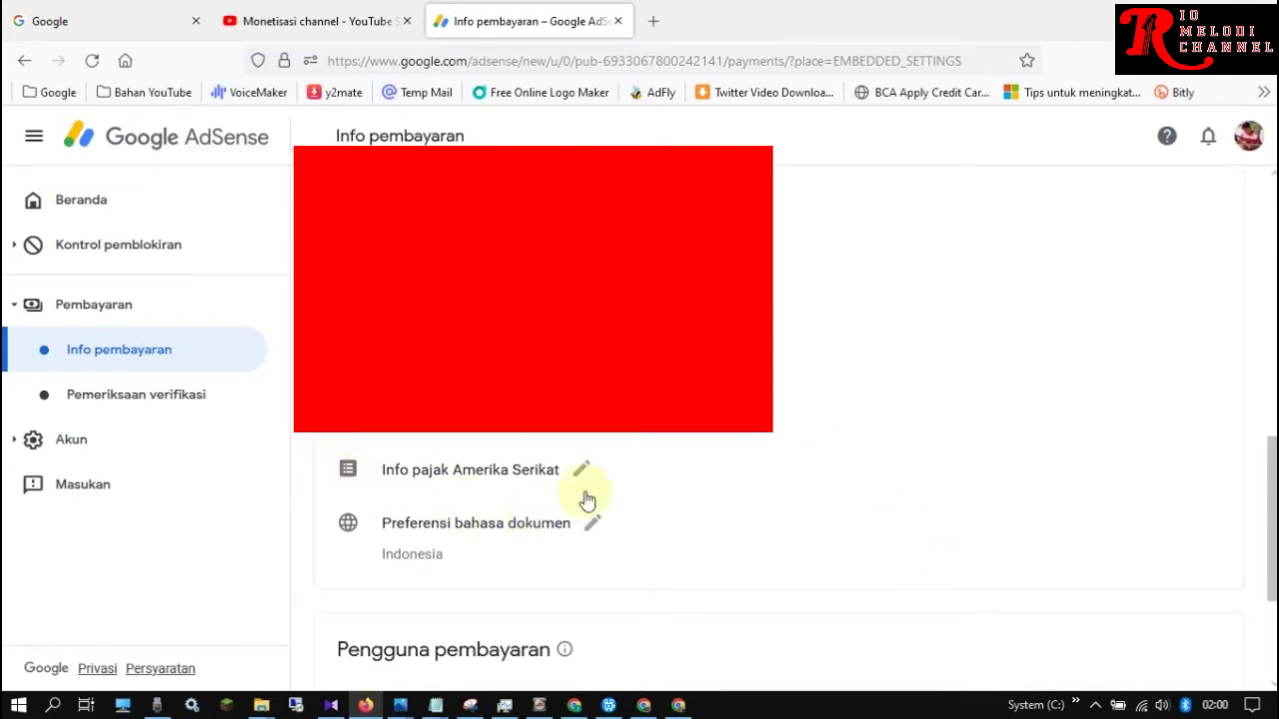
{"action": "left_click", "coordinate": [530, 474]}
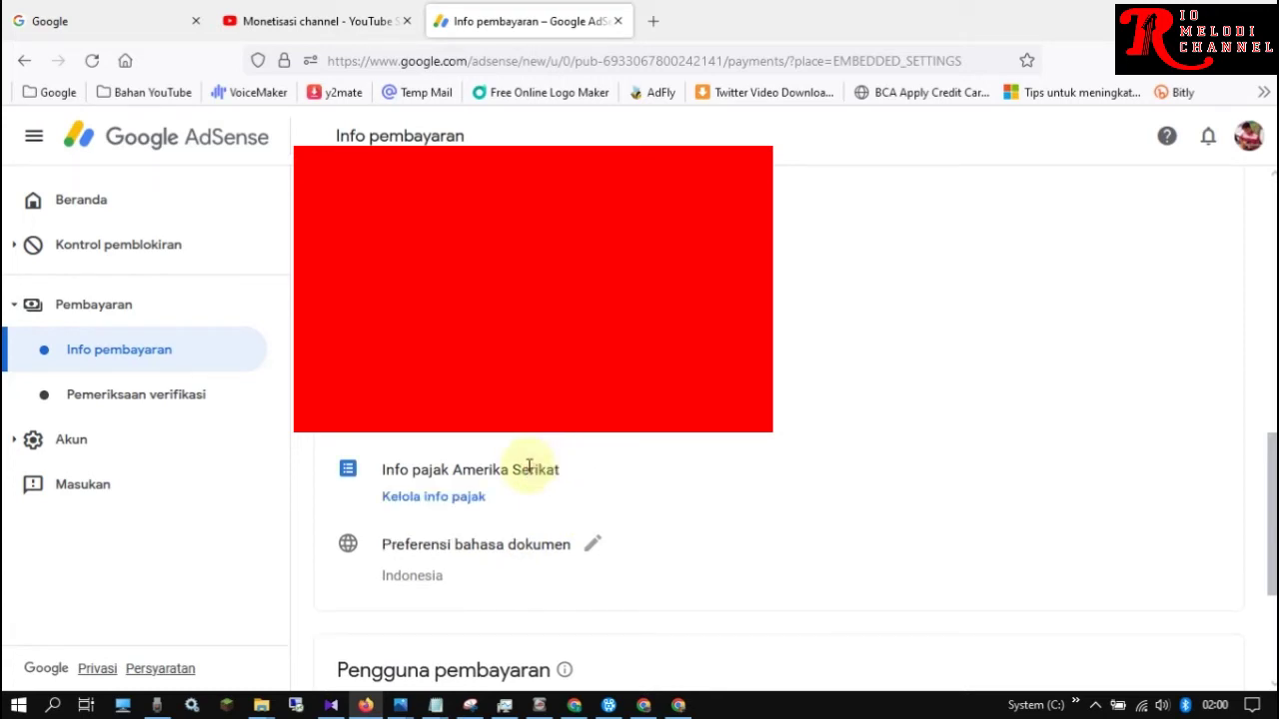
{"action": "left_click", "coordinate": [456, 499]}
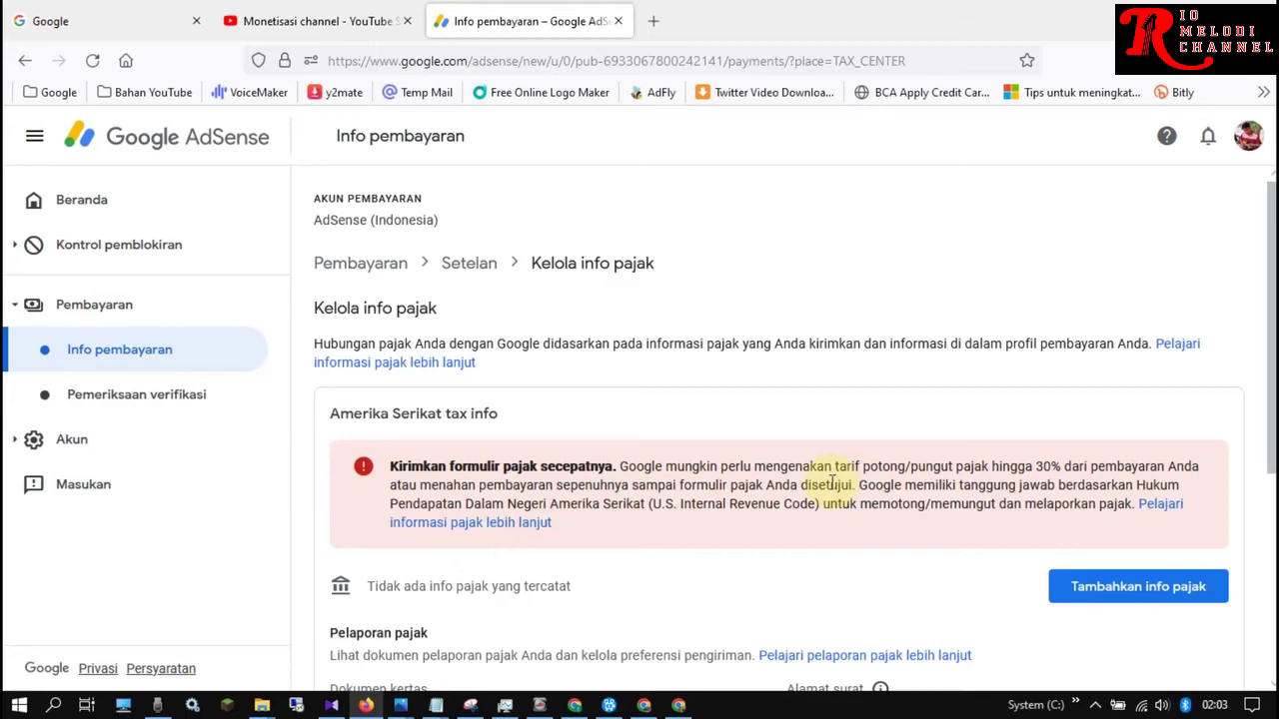
Scroll down the Kelola info pajak page to the Tambahkan info pajak button
{"action": "scroll", "coordinate": [832, 483], "scroll_direction": "down", "scroll_amount": 1}
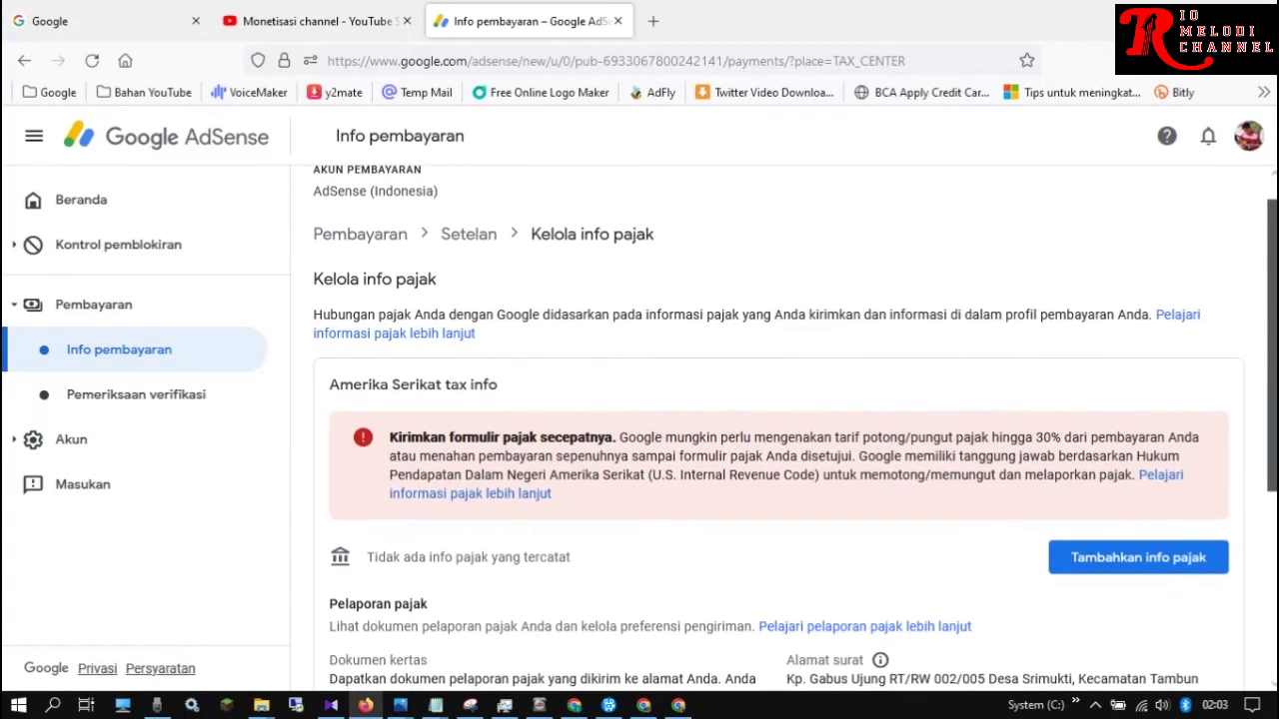
{"action": "scroll", "coordinate": [939, 350], "scroll_direction": "down", "scroll_amount": 3}
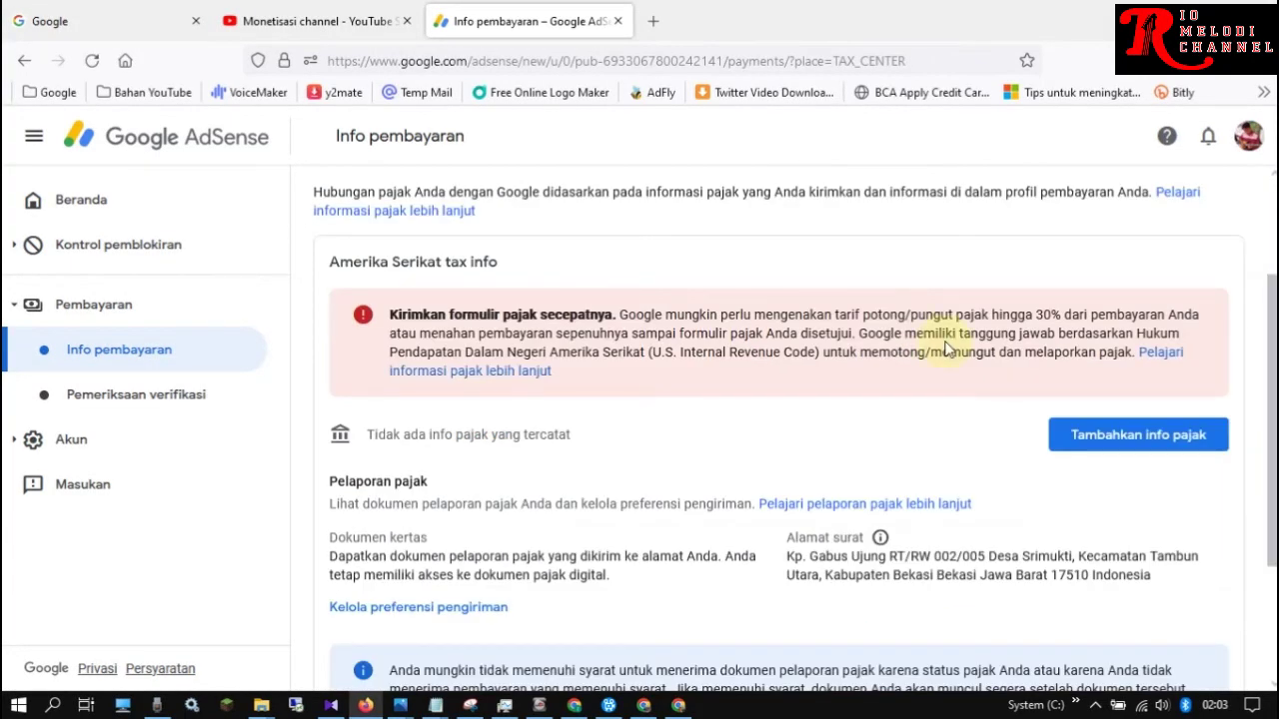
Add US tax info and choose Mulai formulir pajak in the Sebelum memulai dialog
{"action": "left_click", "coordinate": [1140, 441]}
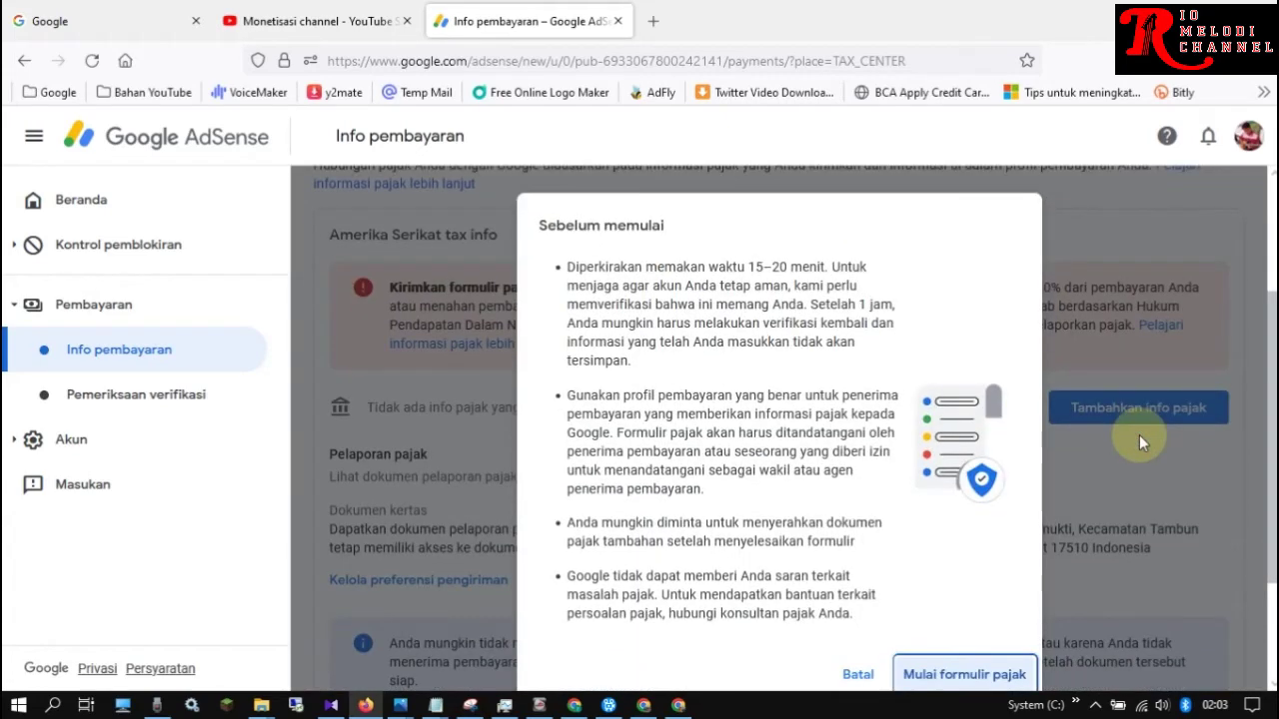
{"action": "scroll", "coordinate": [1261, 345], "scroll_direction": "down", "scroll_amount": 1}
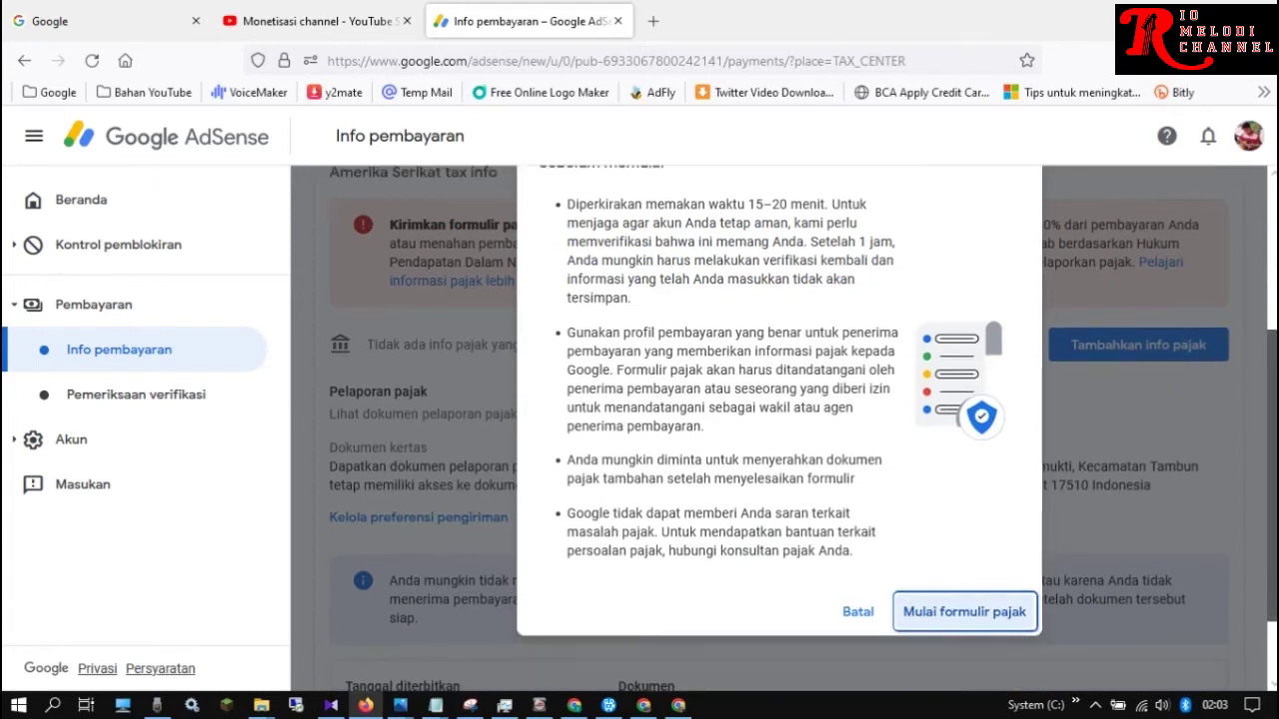
{"action": "scroll", "coordinate": [907, 640], "scroll_direction": "up", "scroll_amount": 1}
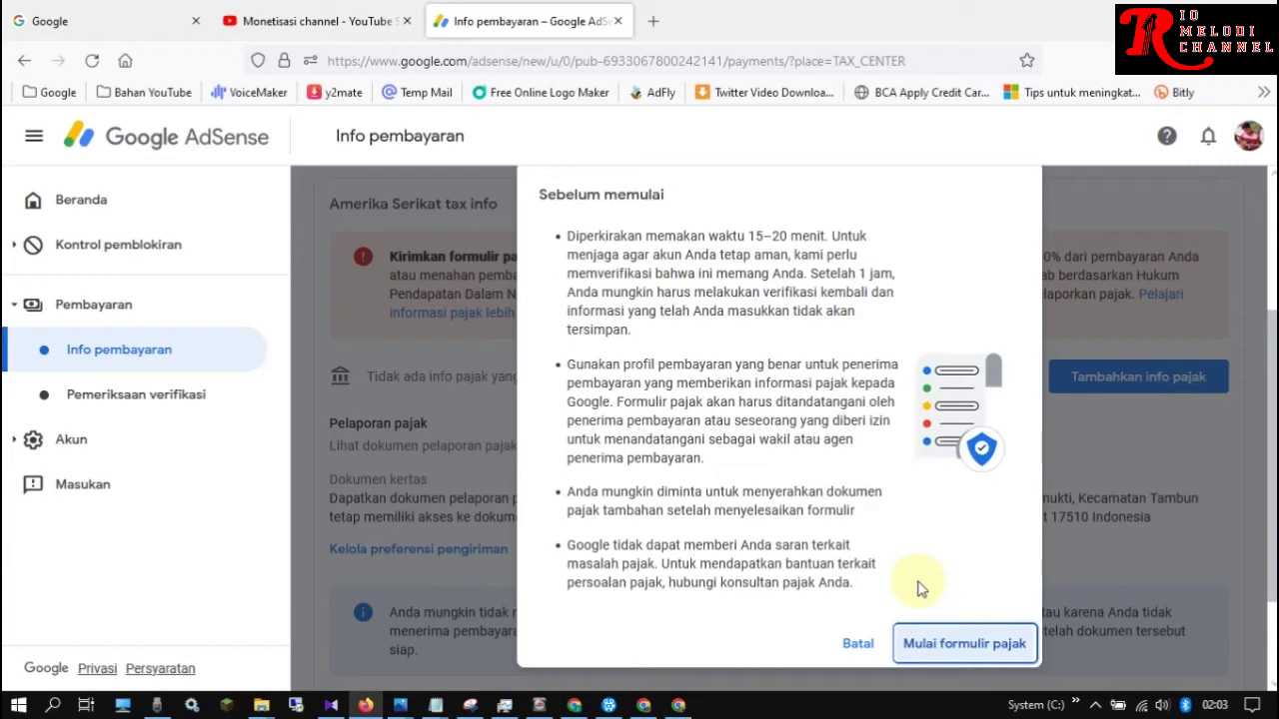
{"action": "left_click", "coordinate": [965, 644]}
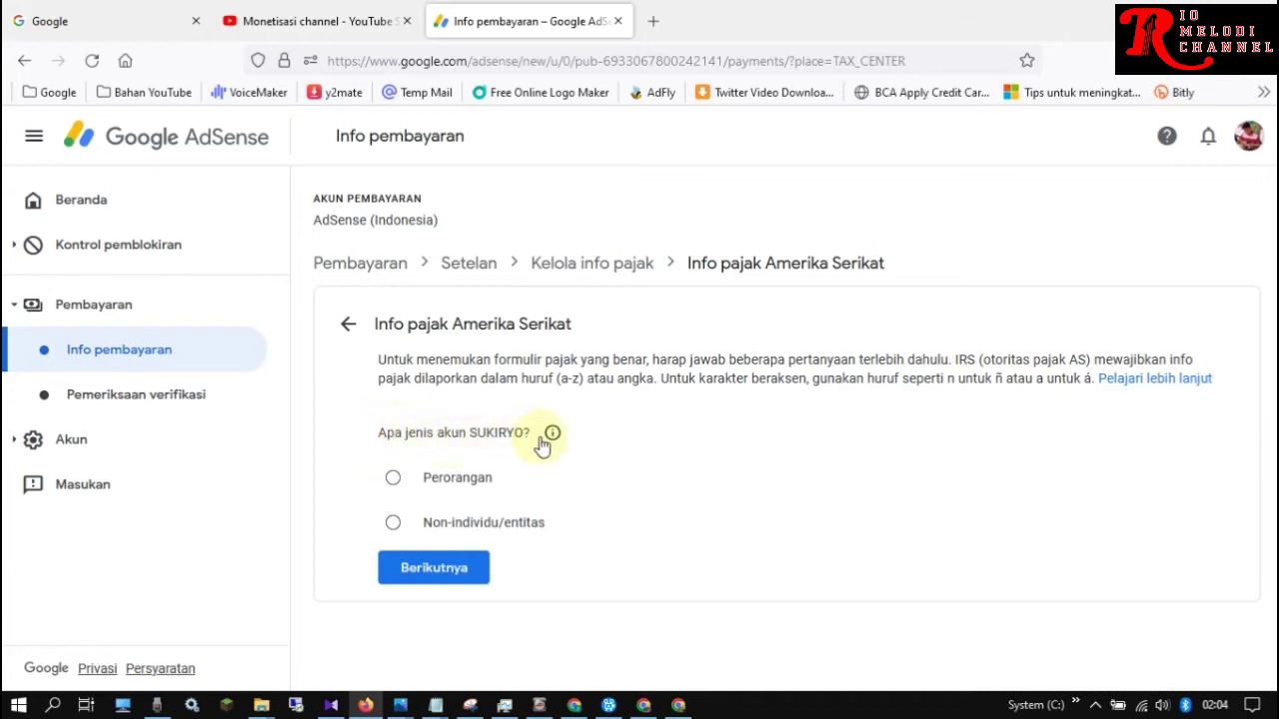
Choose Perorangan as the account type and move on
{"action": "left_click", "coordinate": [393, 480]}
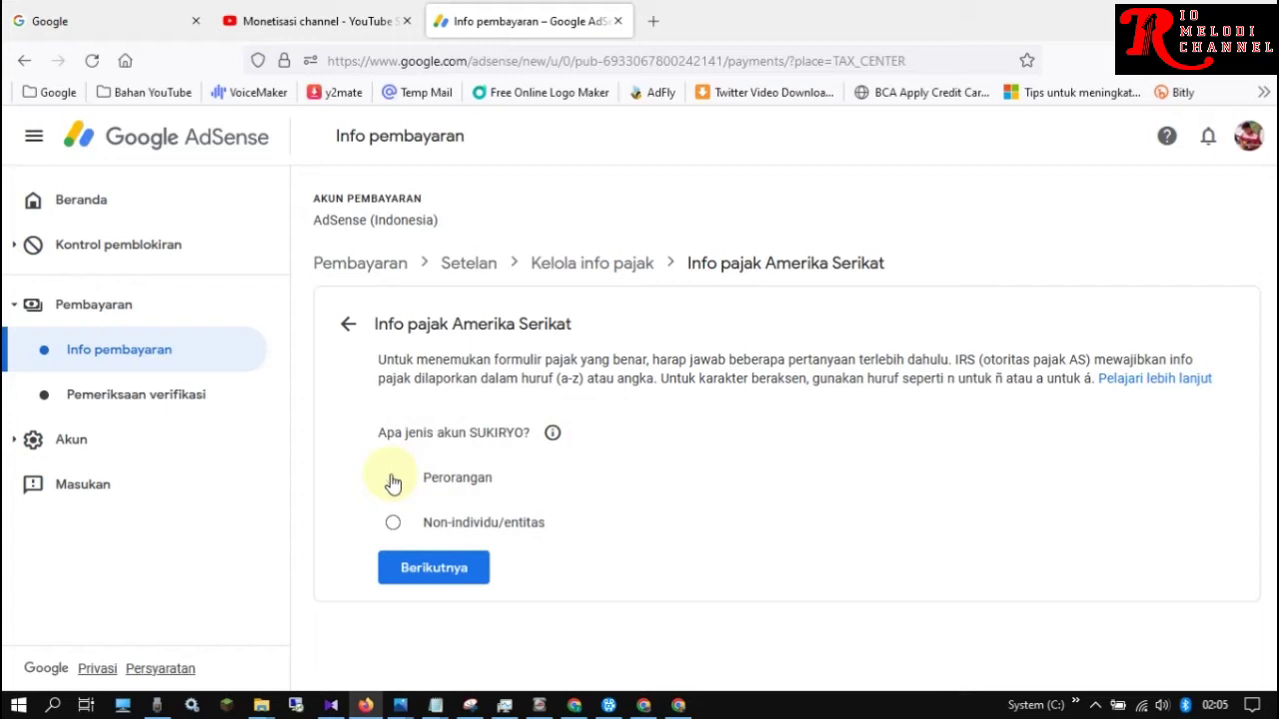
{"action": "left_click", "coordinate": [434, 575]}
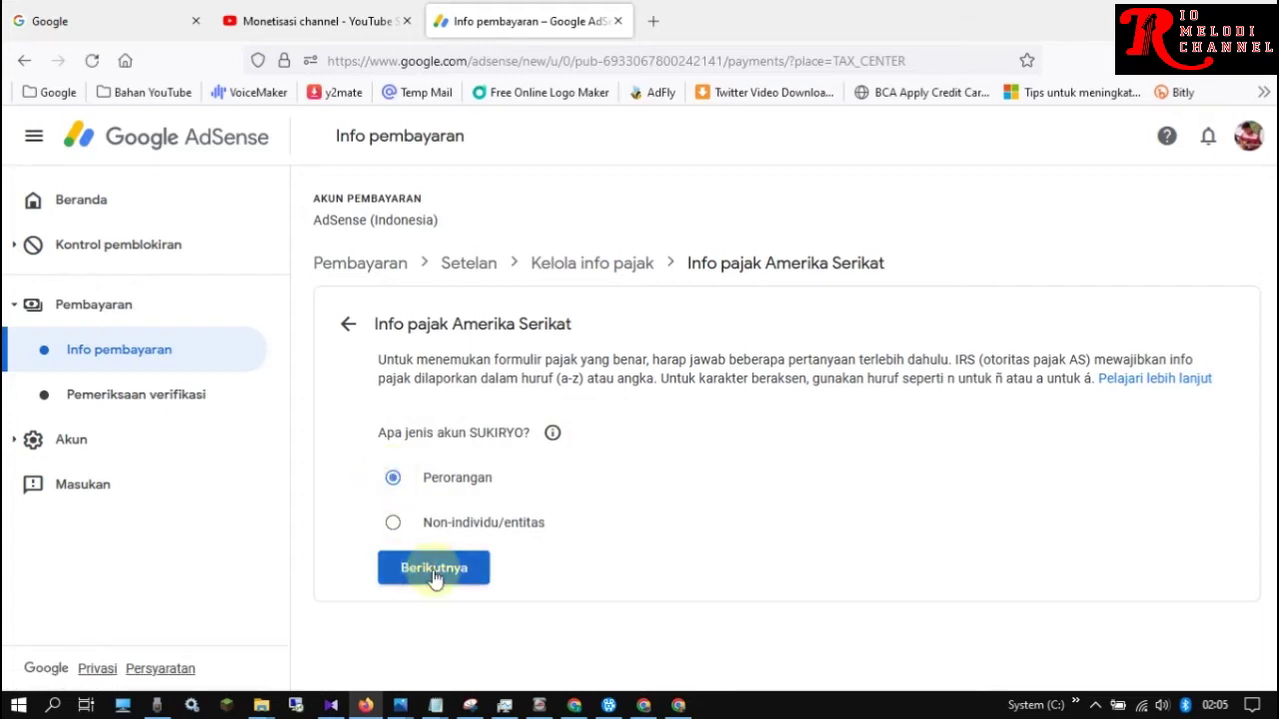
{"action": "left_click", "coordinate": [434, 567]}
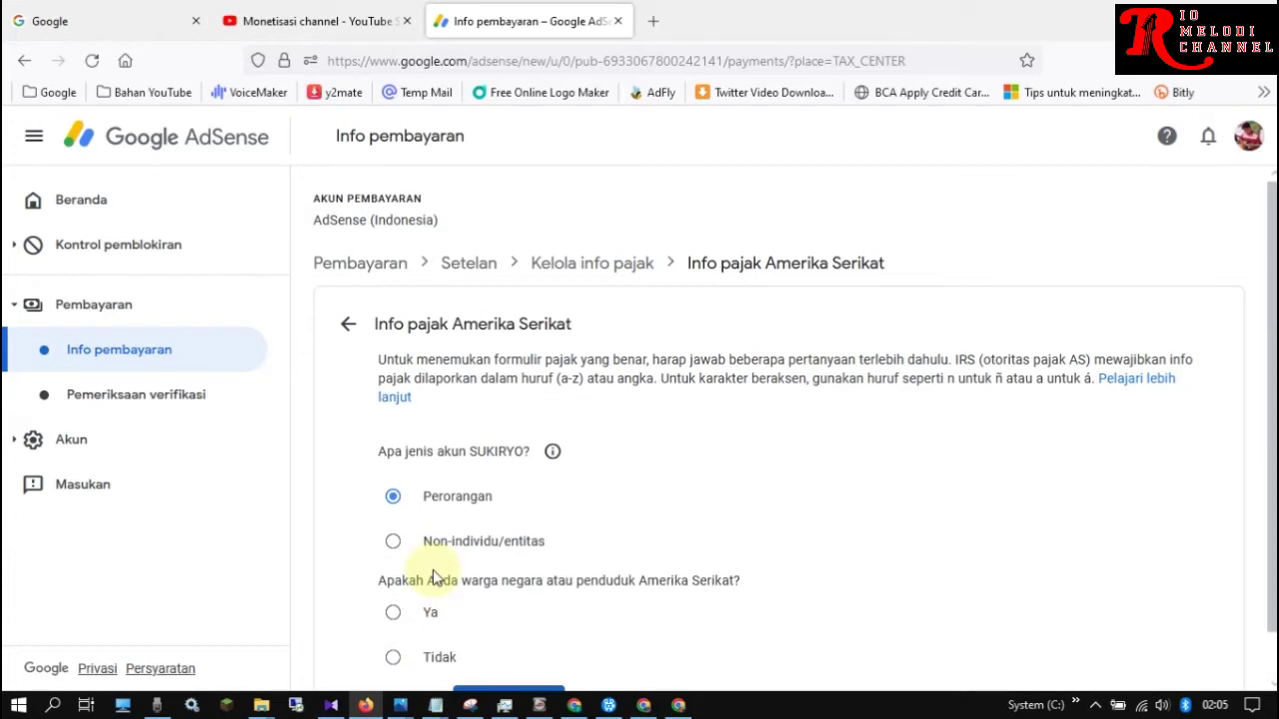
Answer Tidak to being a US citizen or resident and continue to the W-8 choices
{"action": "scroll", "coordinate": [1273, 409], "scroll_direction": "down", "scroll_amount": 1}
{"action": "scroll", "coordinate": [1272, 409], "scroll_direction": "down", "scroll_amount": 1}
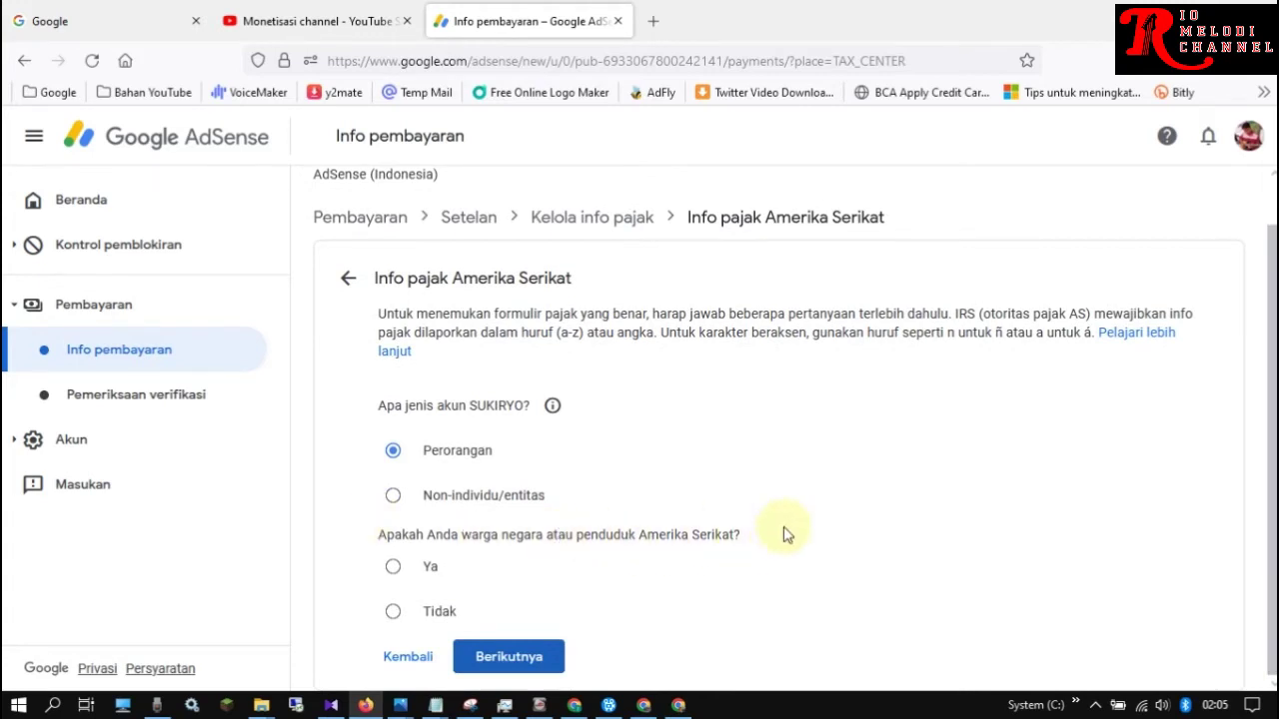
{"action": "left_click", "coordinate": [394, 612]}
{"action": "left_click", "coordinate": [513, 659]}
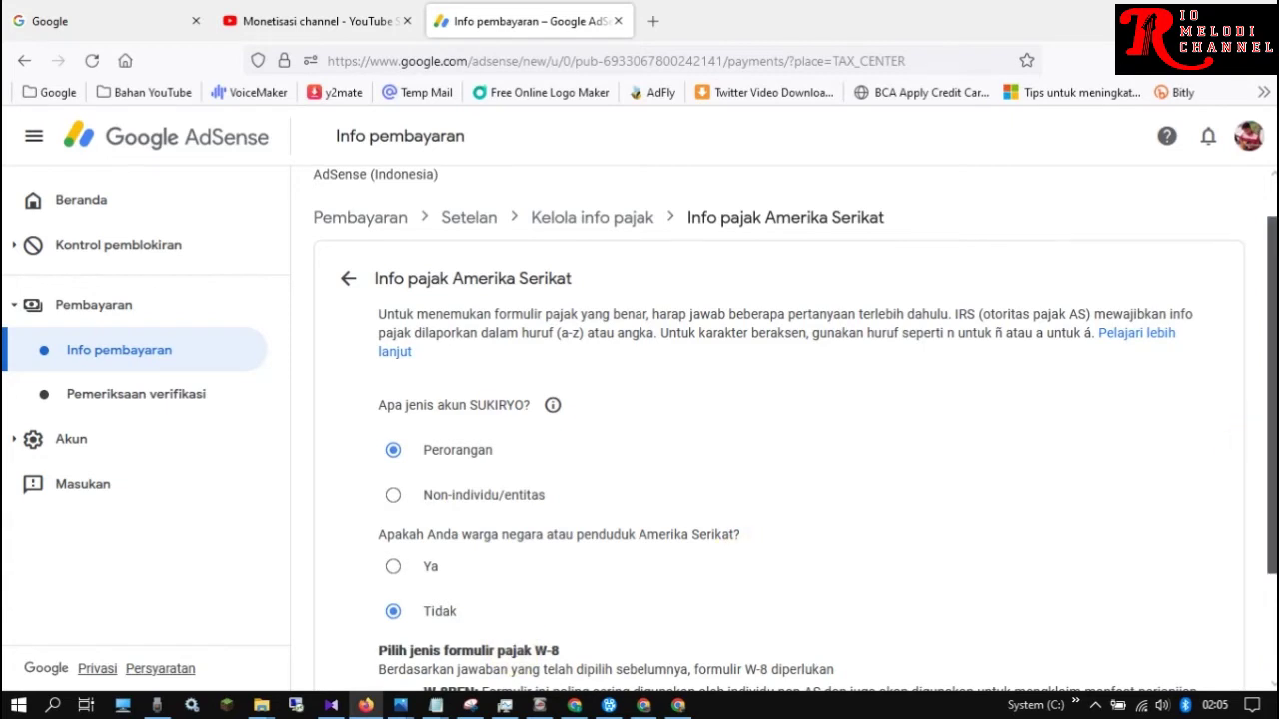
{"action": "scroll", "coordinate": [1273, 631], "scroll_direction": "down", "scroll_amount": 2}
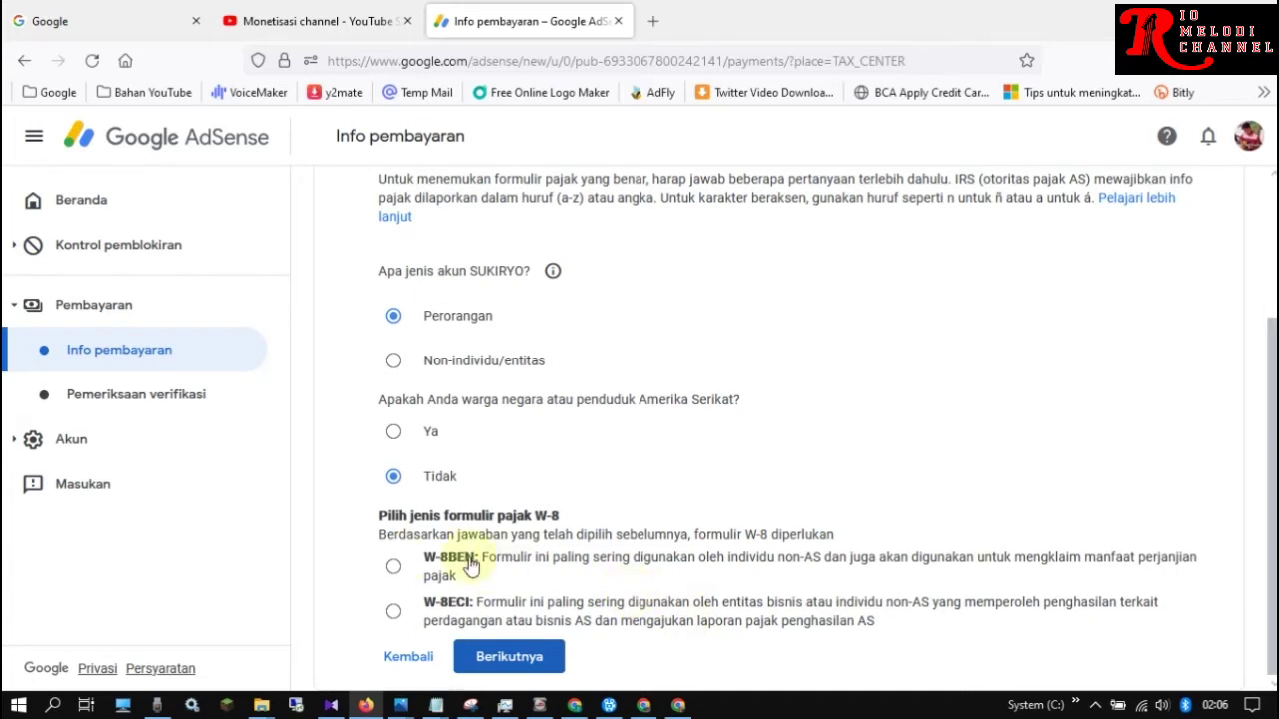
Select the W-8BEN form and start filling it in
{"action": "left_click", "coordinate": [394, 566]}
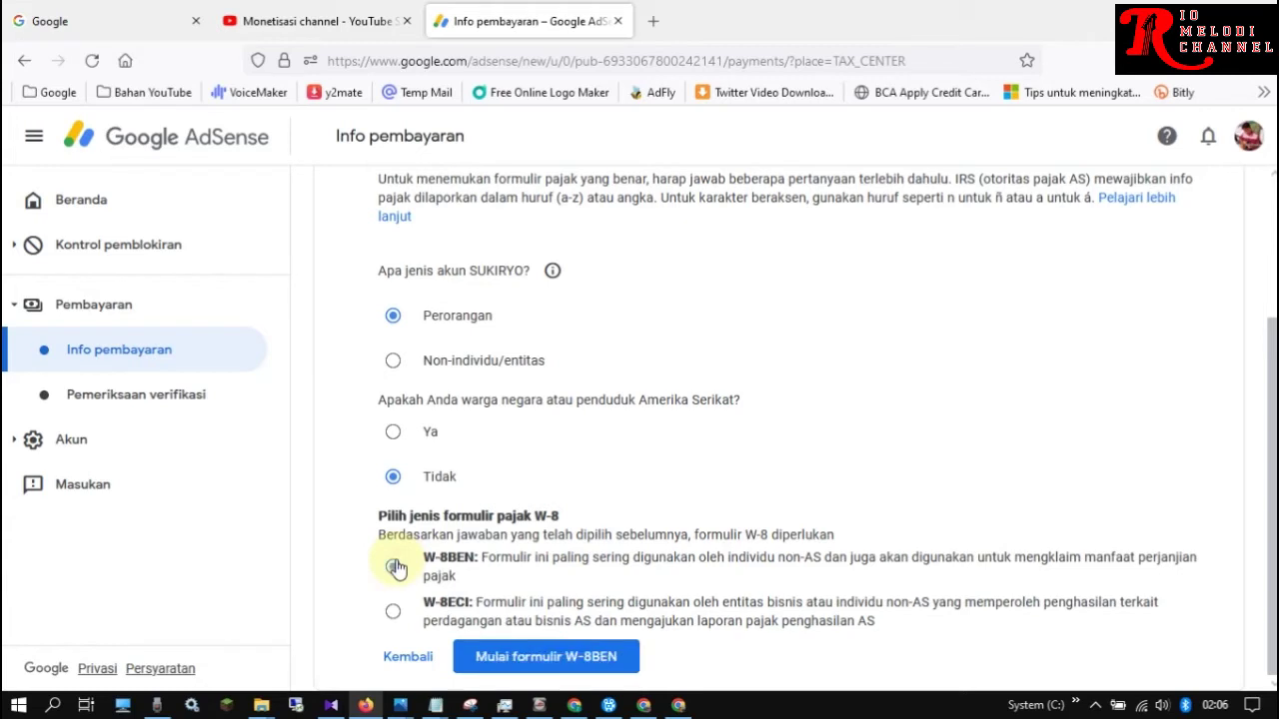
{"action": "left_click", "coordinate": [549, 661]}
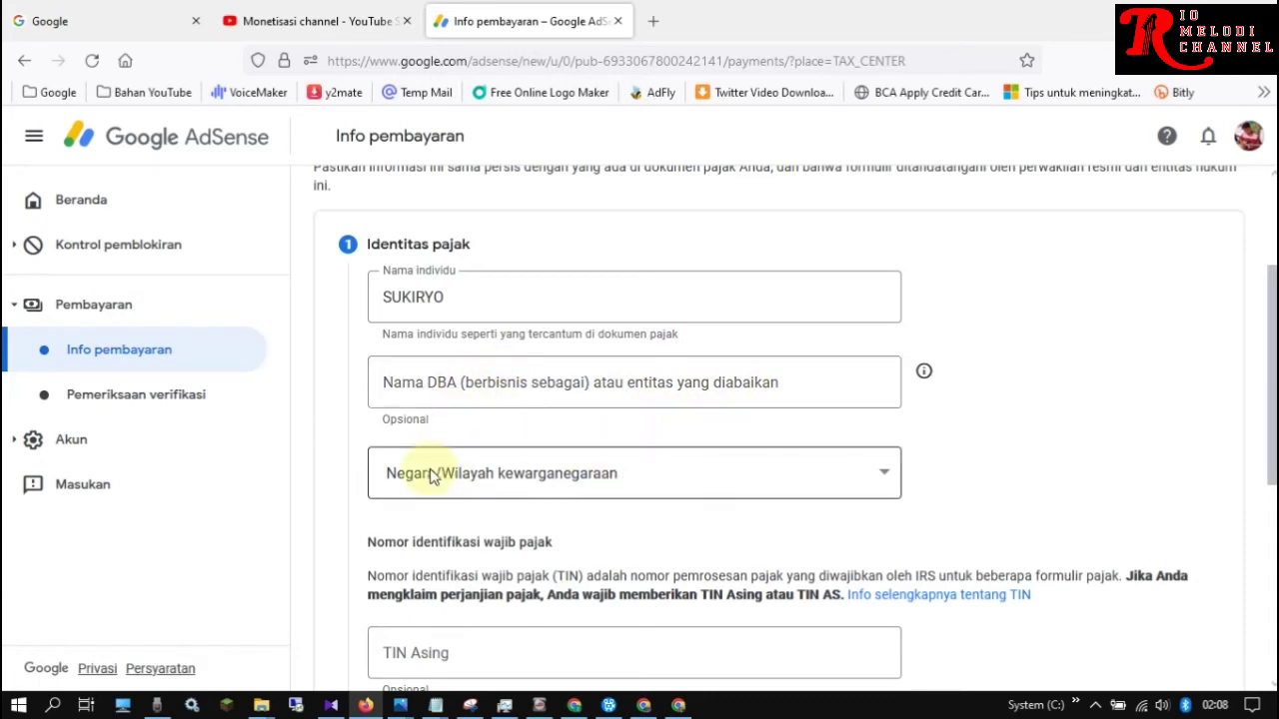
Set Negara/Wilayah kewarganegaraan to Indonesia on the W-8BEN tax identity form
{"action": "left_click", "coordinate": [858, 478]}
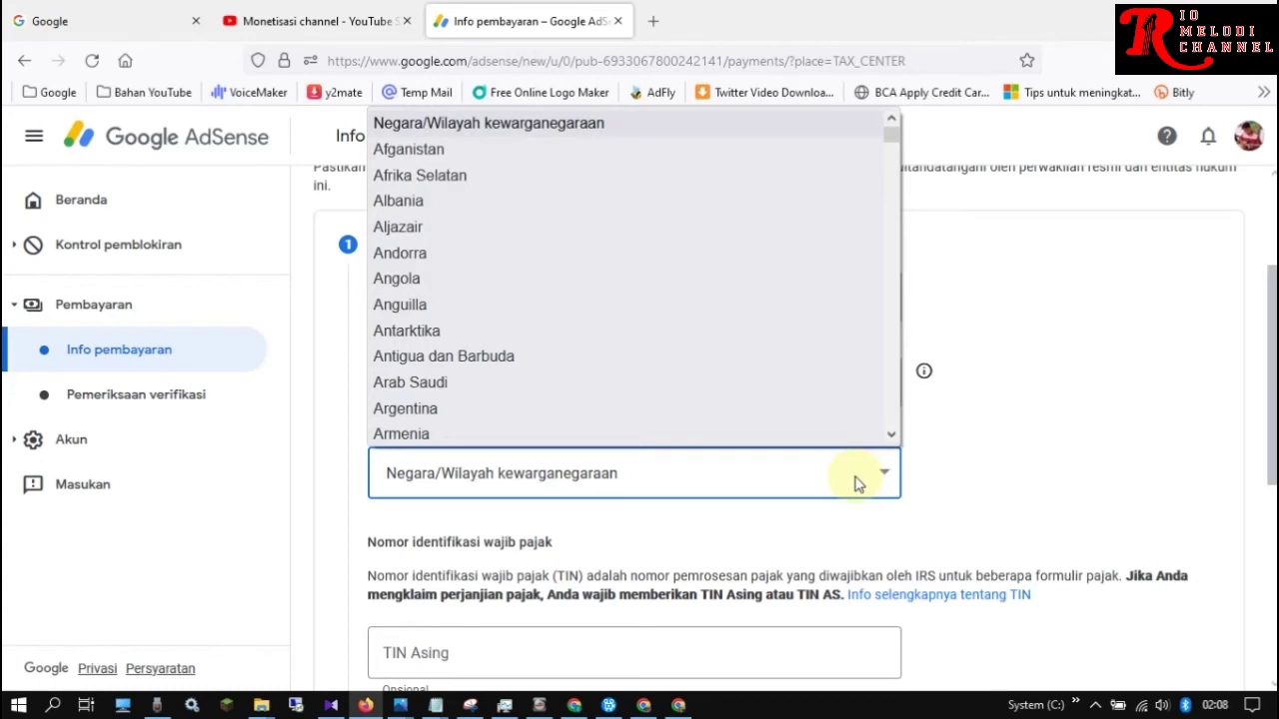
{"action": "left_click_drag", "start_coordinate": [894, 134], "coordinate": [897, 232]}
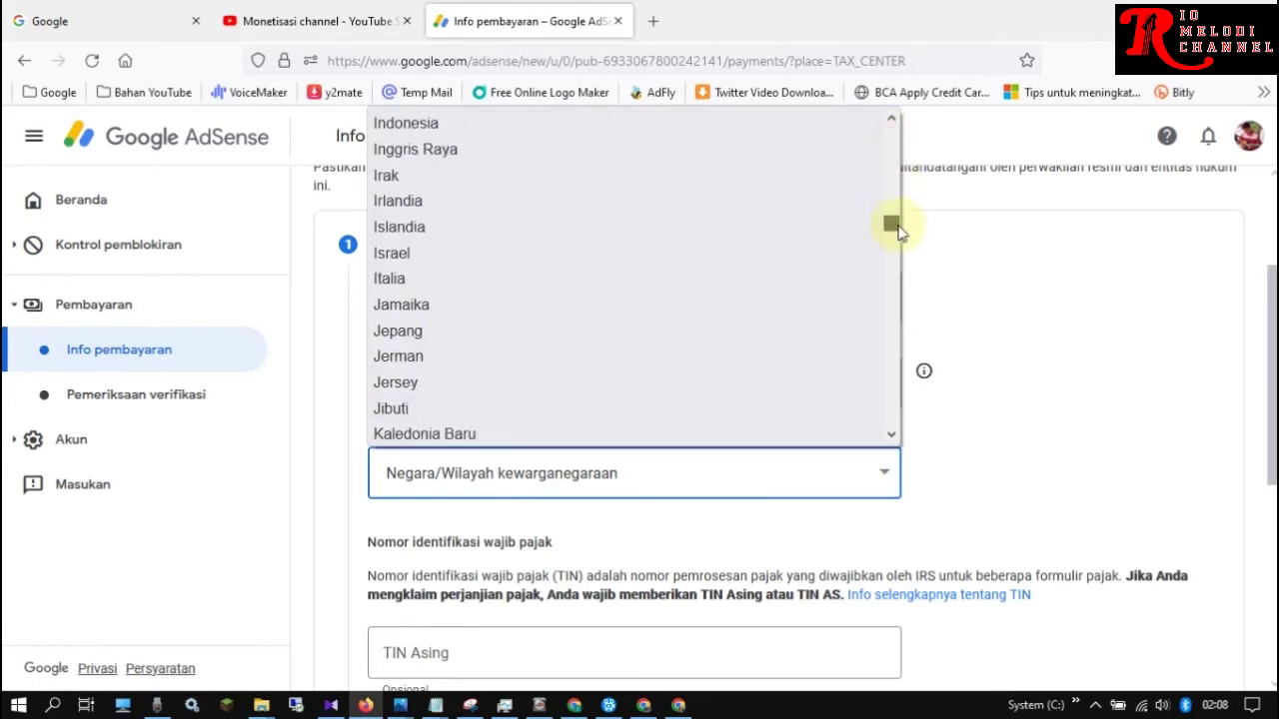
{"action": "left_click_drag", "start_coordinate": [898, 231], "coordinate": [896, 230]}
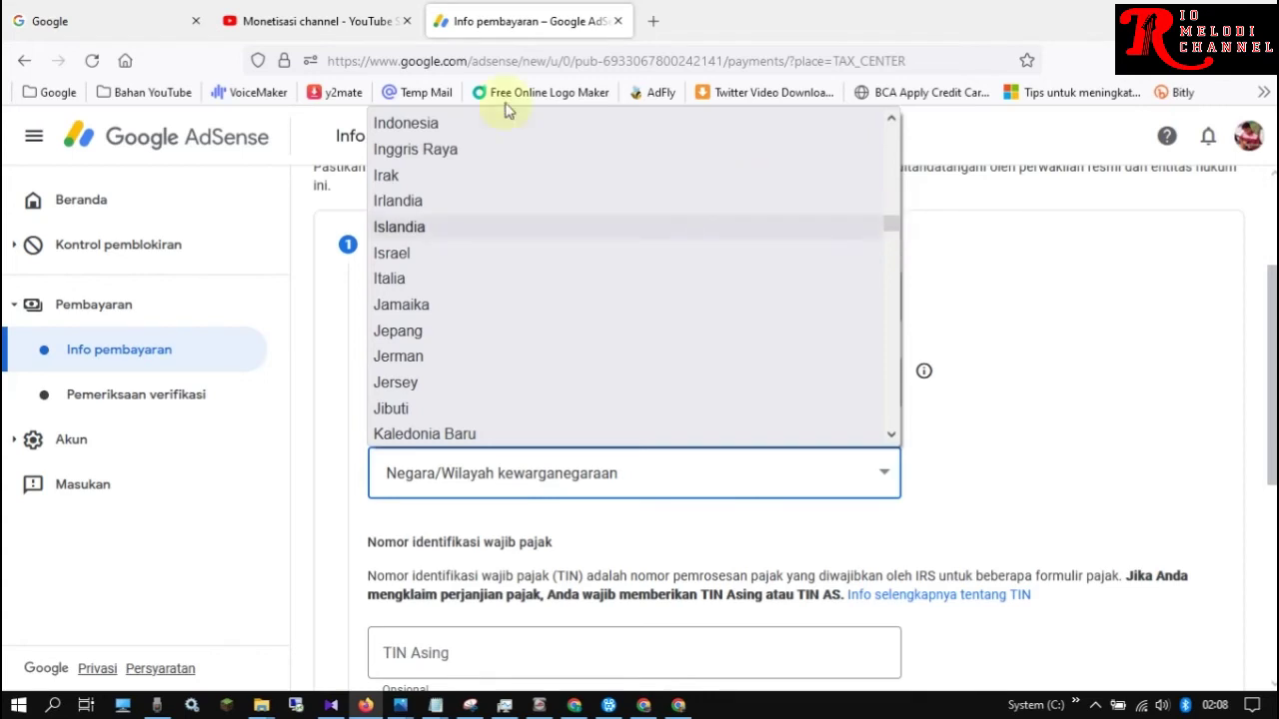
{"action": "left_click", "coordinate": [460, 127]}
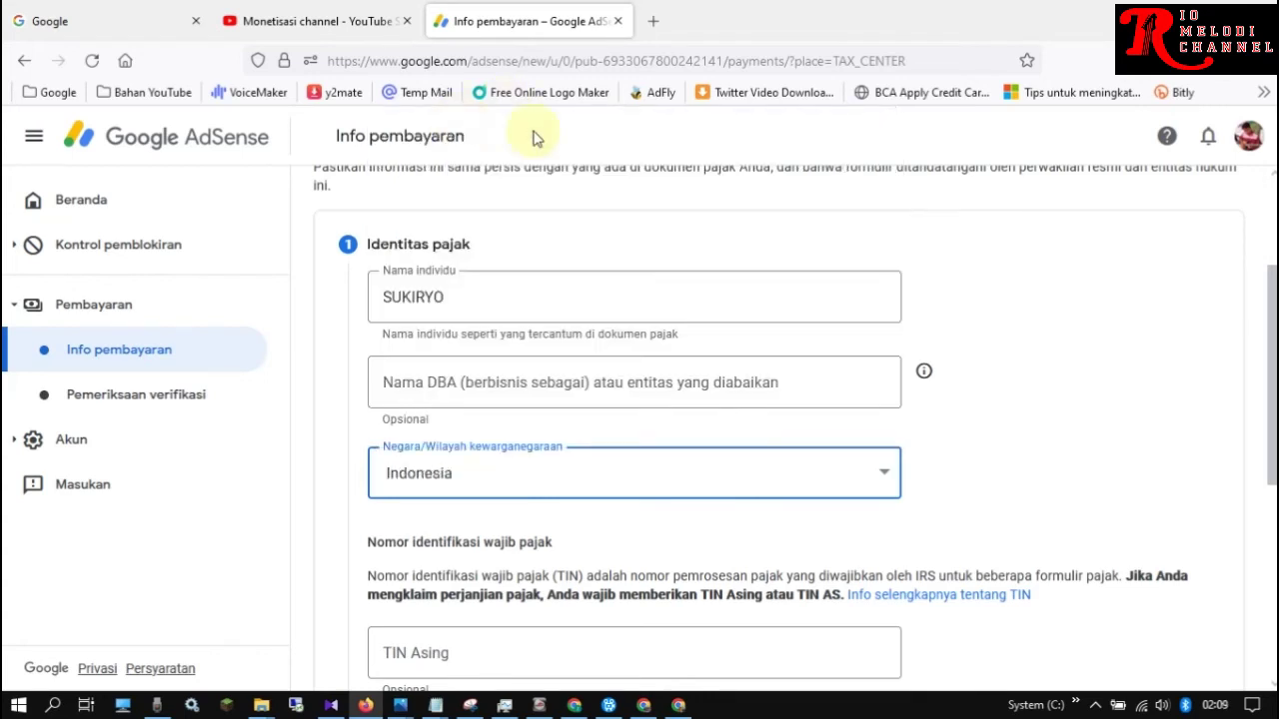
{"action": "scroll", "coordinate": [795, 427], "scroll_direction": "down", "scroll_amount": 1}
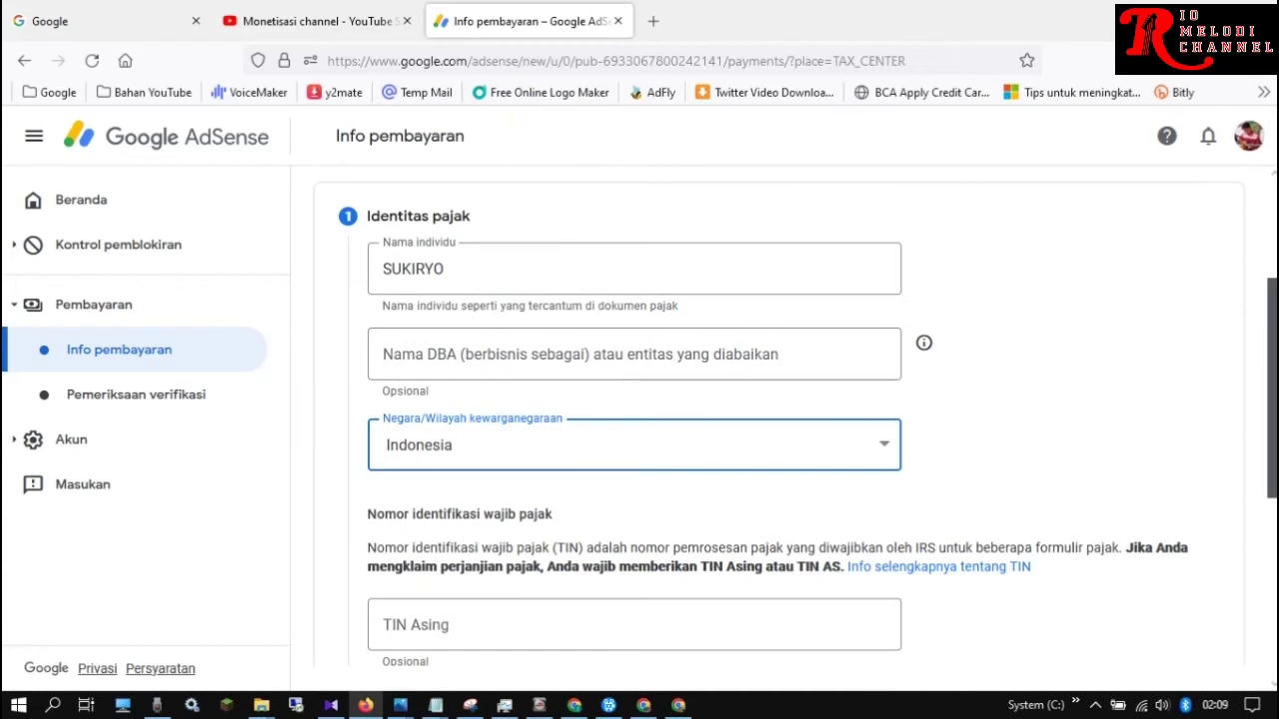
{"action": "scroll", "coordinate": [370, 251], "scroll_direction": "down", "scroll_amount": 3}
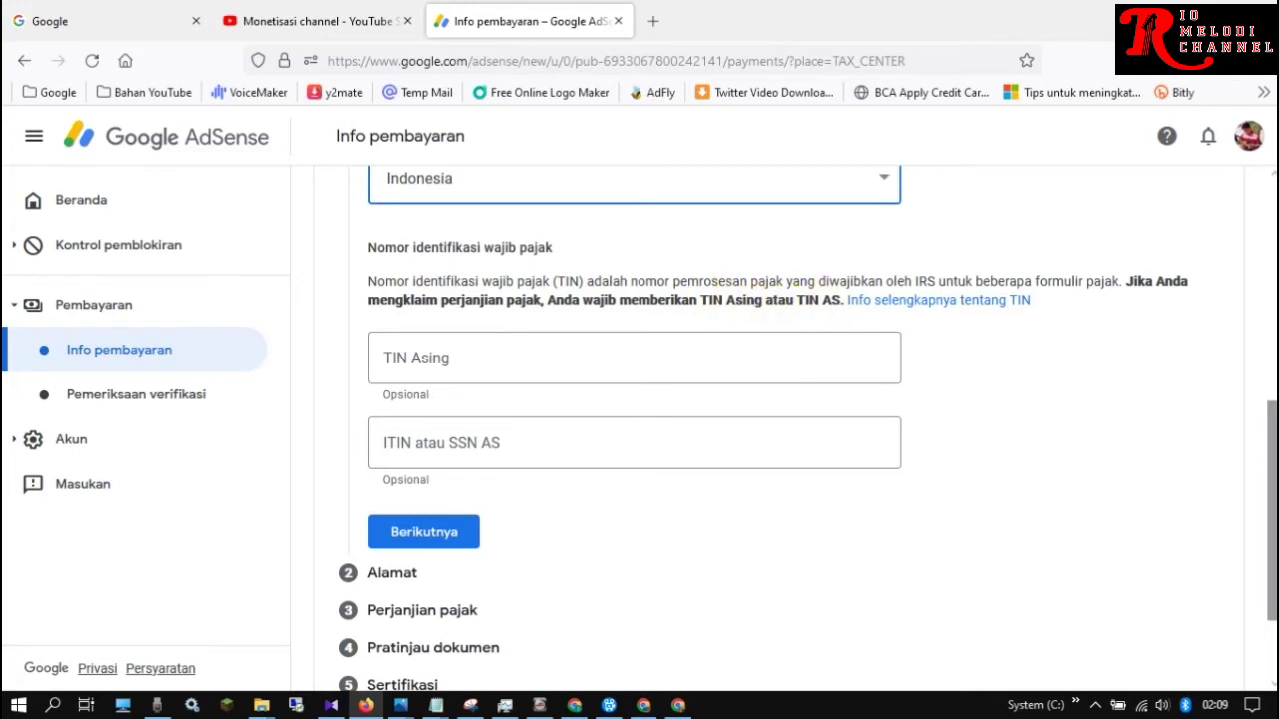
{"action": "scroll", "coordinate": [808, 429], "scroll_direction": "up", "scroll_amount": 1}
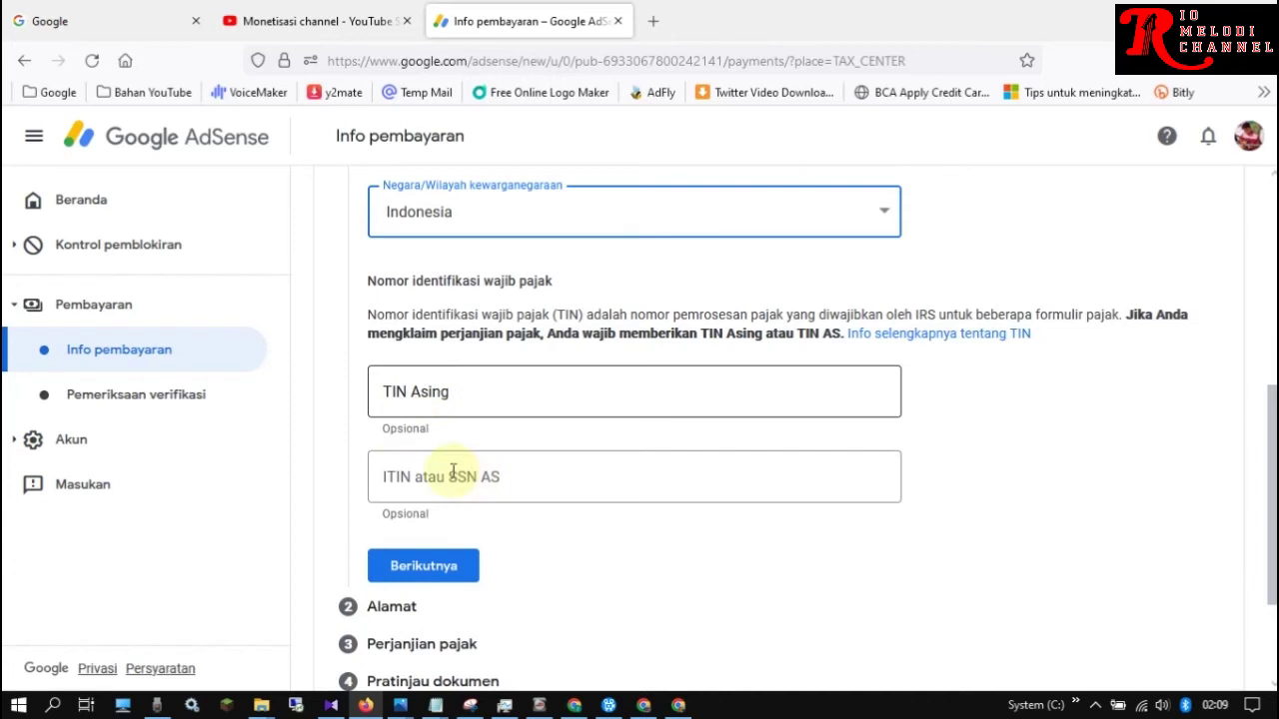
Enter the foreign tax ID number in TIN Asing and continue to the Alamat section
{"action": "left_click", "coordinate": [441, 400]}
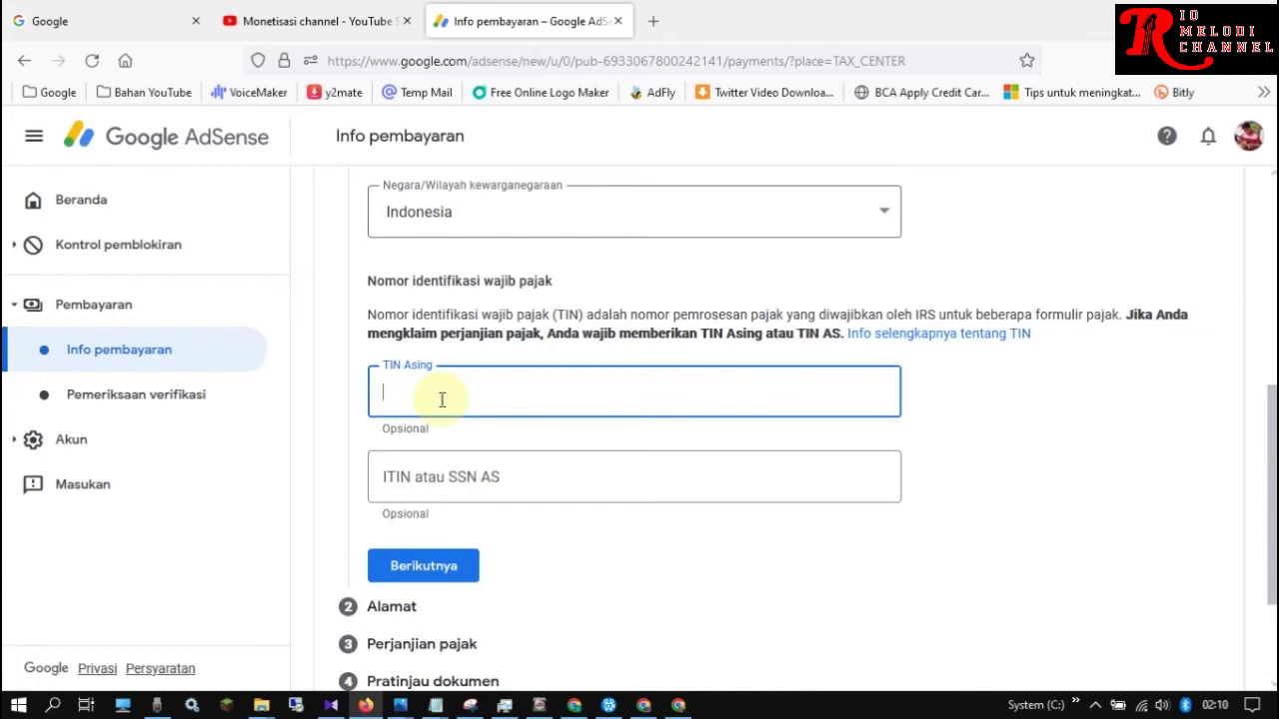
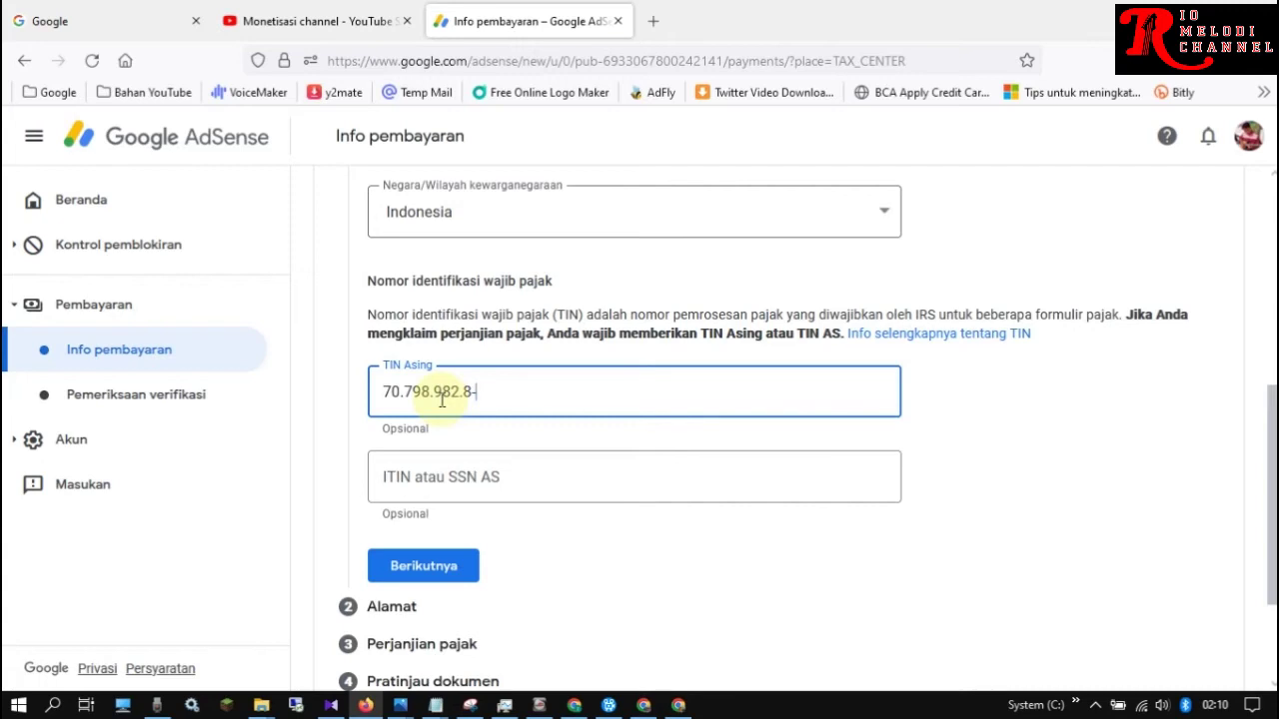
{"action": "left_click", "coordinate": [426, 567]}
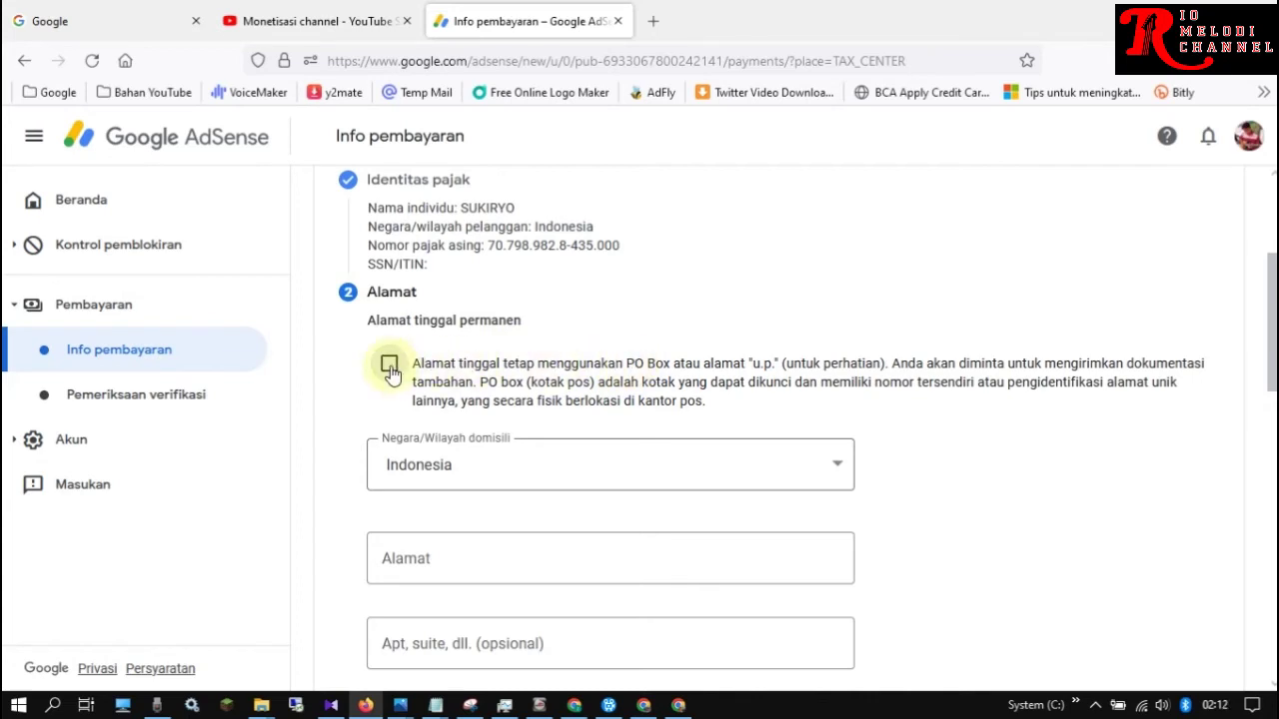
Fill the Indonesian permanent residence address fields from the saved autofill address suggestion
{"action": "scroll", "coordinate": [1271, 322], "scroll_direction": "down", "scroll_amount": 1}
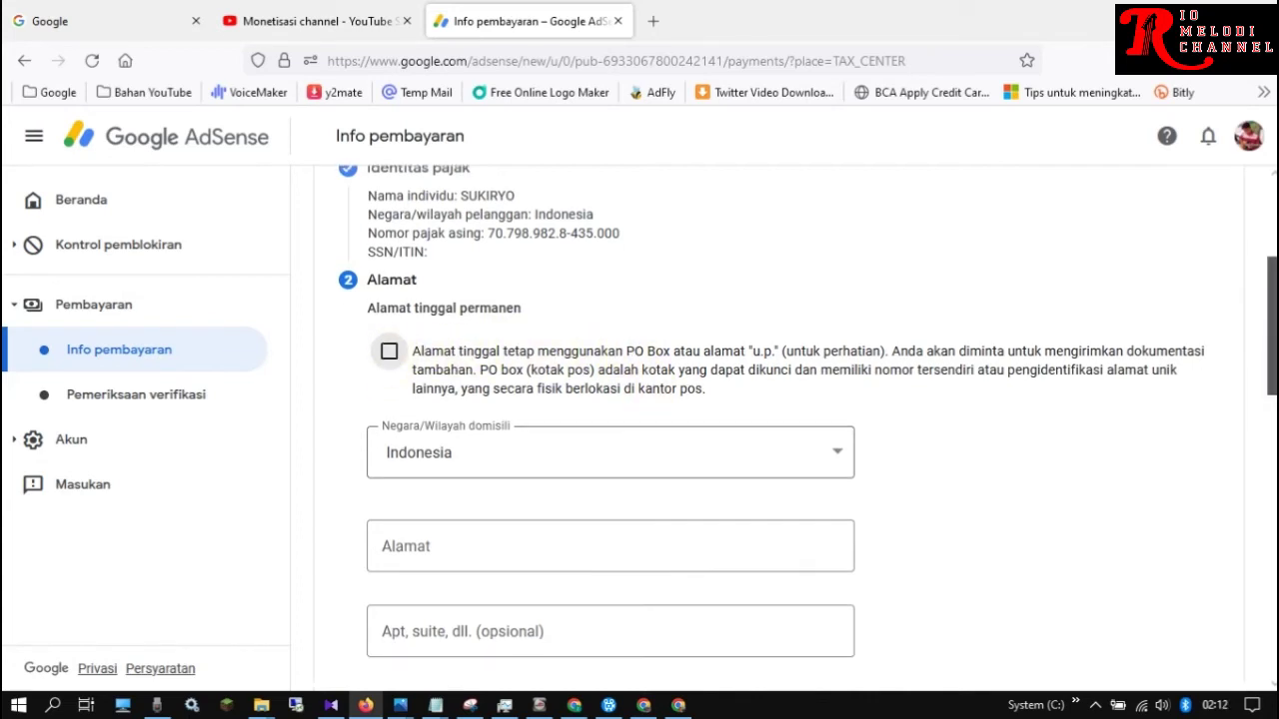
{"action": "scroll", "coordinate": [460, 263], "scroll_direction": "down", "scroll_amount": 3}
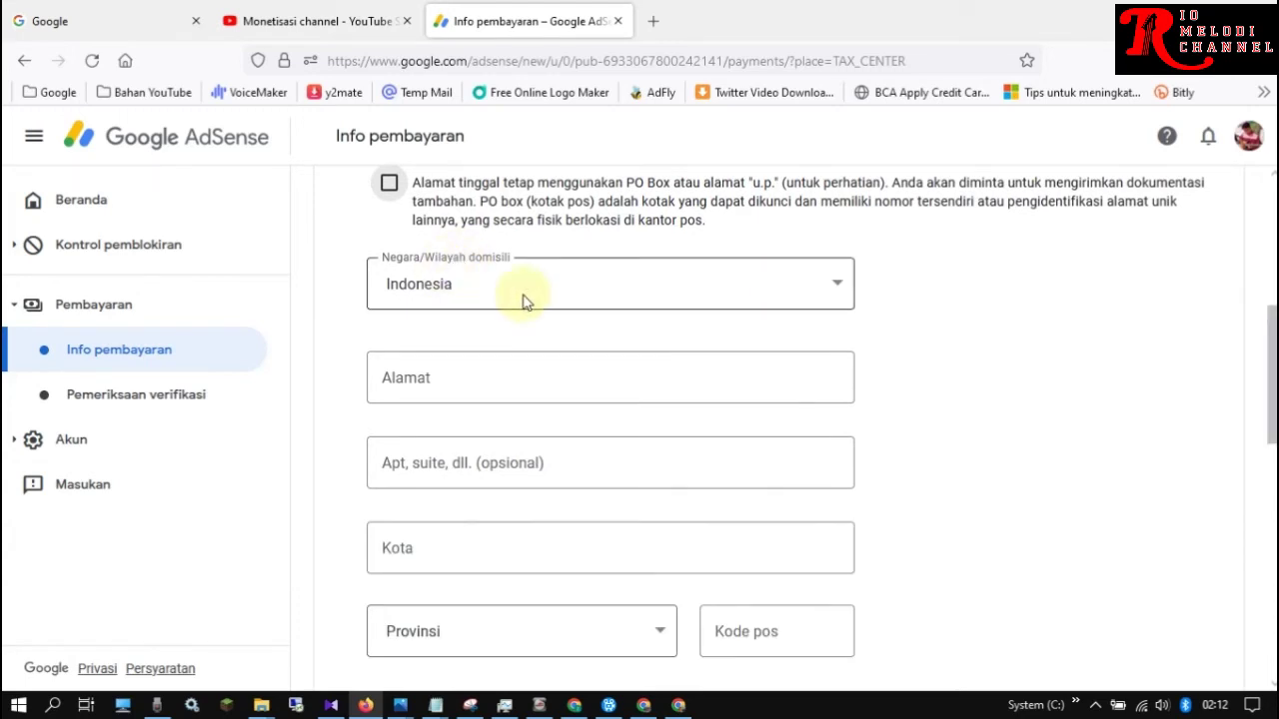
{"action": "left_click", "coordinate": [490, 382]}
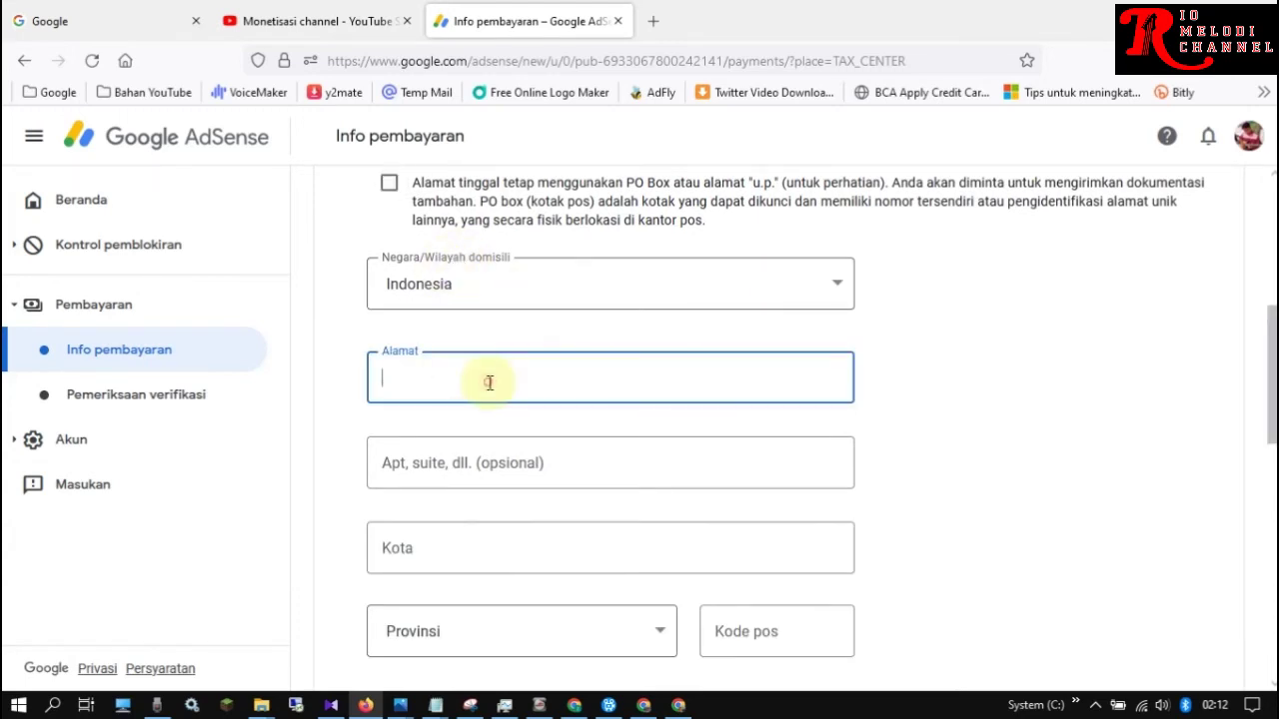
{"action": "left_click", "coordinate": [490, 383]}
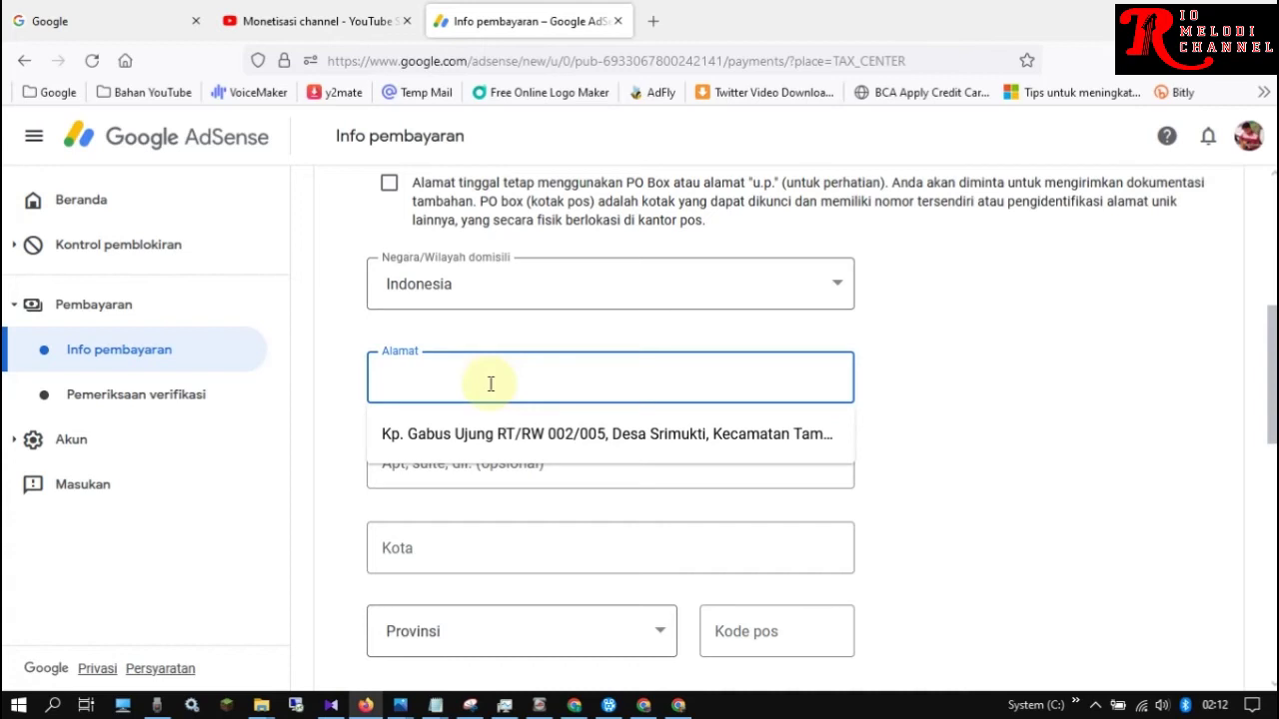
{"action": "left_click", "coordinate": [543, 434]}
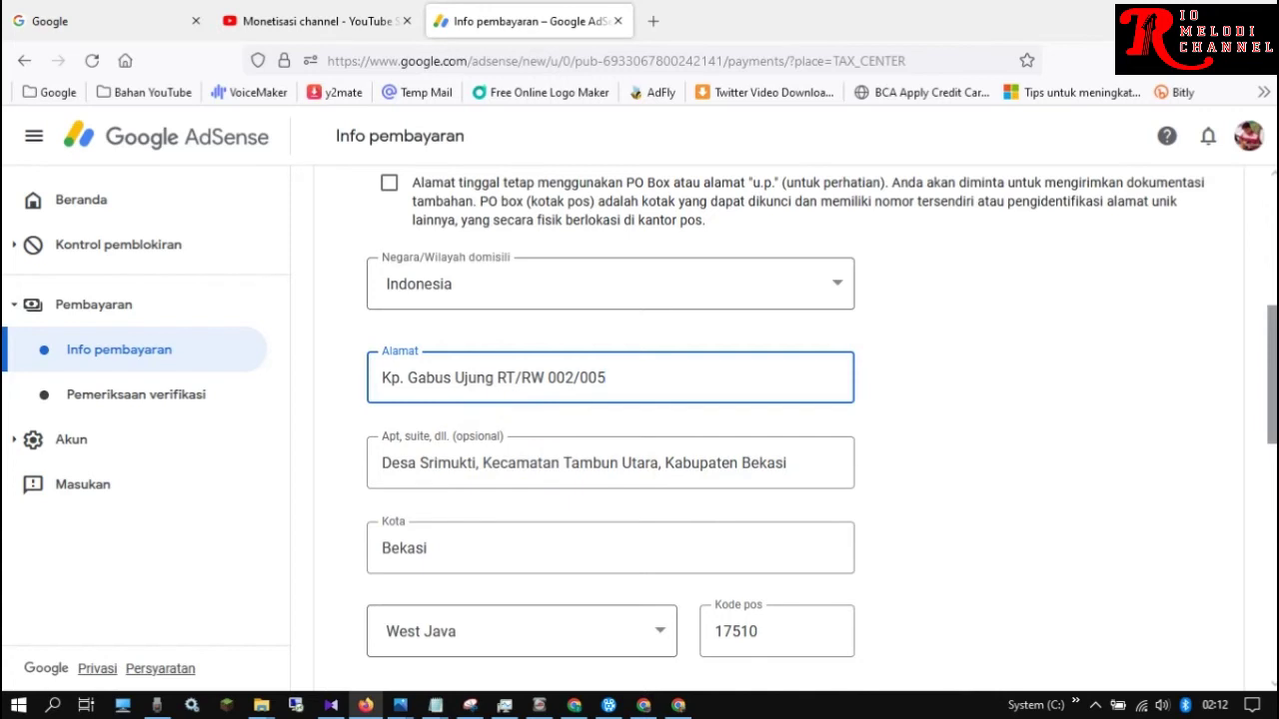
Make the mailing address the same as the permanent residence address and proceed to Perjanjian pajak
{"action": "scroll", "coordinate": [821, 412], "scroll_direction": "down", "scroll_amount": 1}
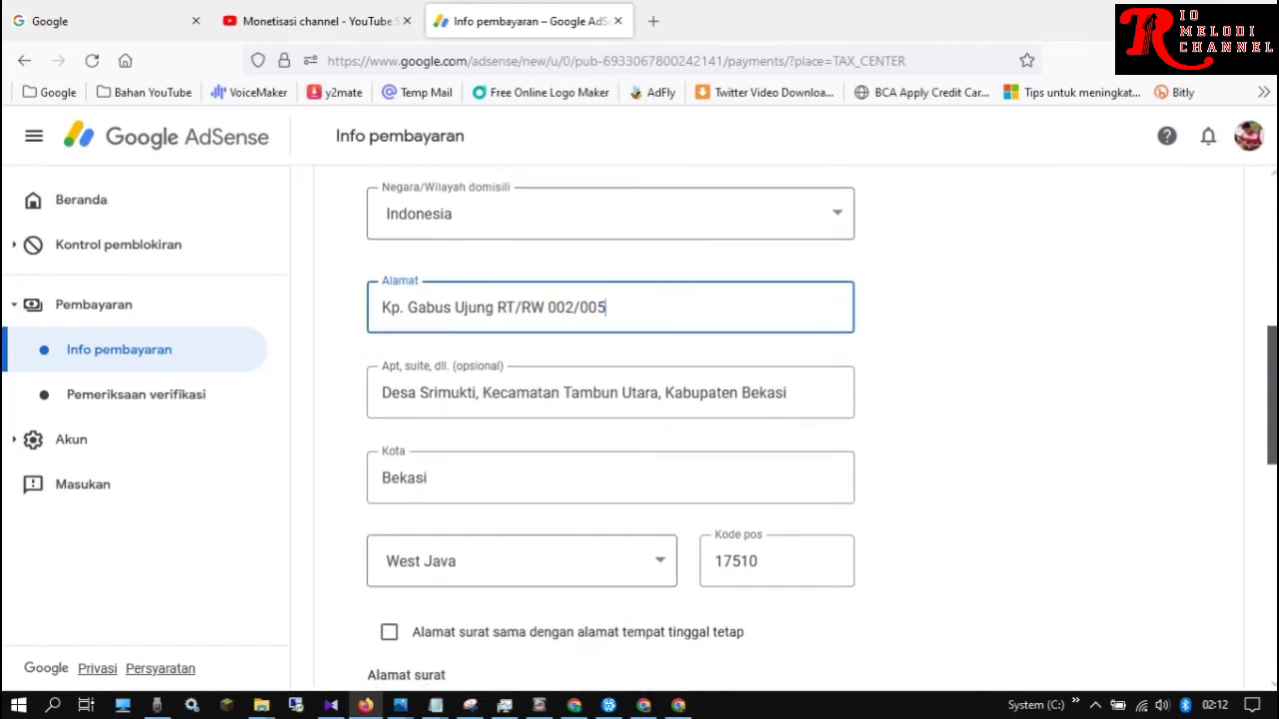
{"action": "scroll", "coordinate": [393, 410], "scroll_direction": "down", "scroll_amount": 4}
{"action": "left_click", "coordinate": [394, 410]}
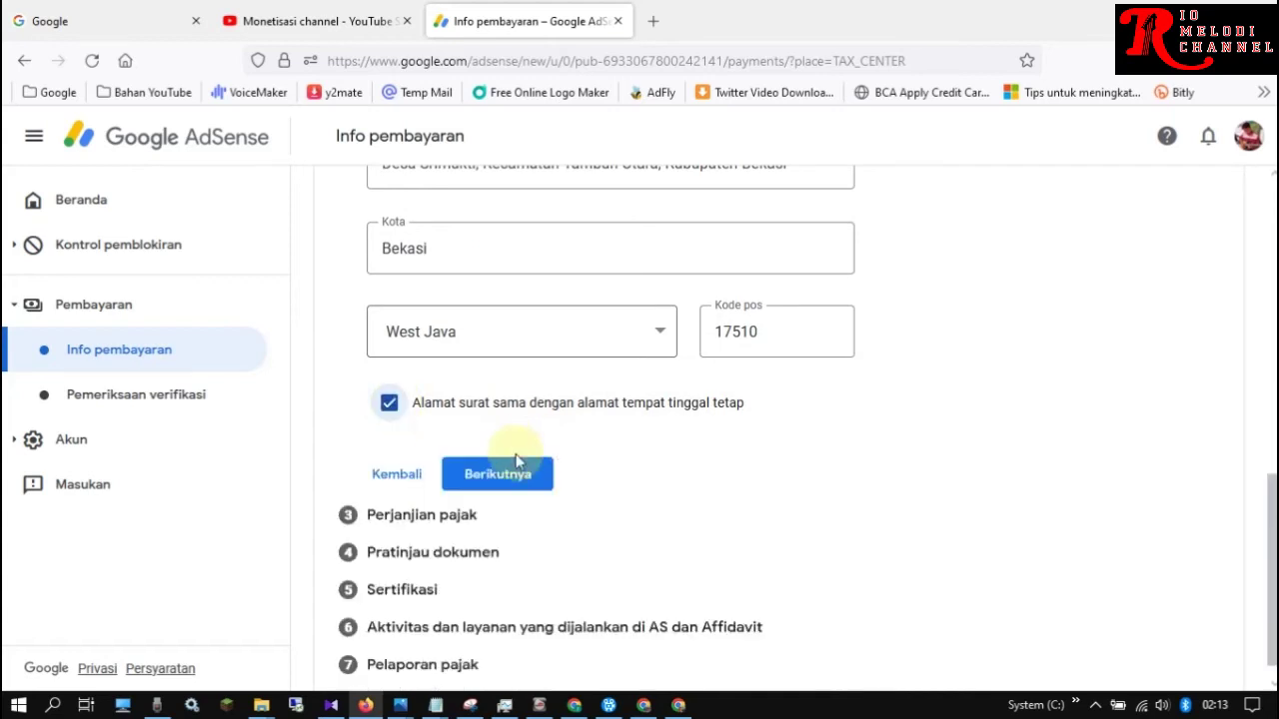
{"action": "left_click", "coordinate": [512, 480]}
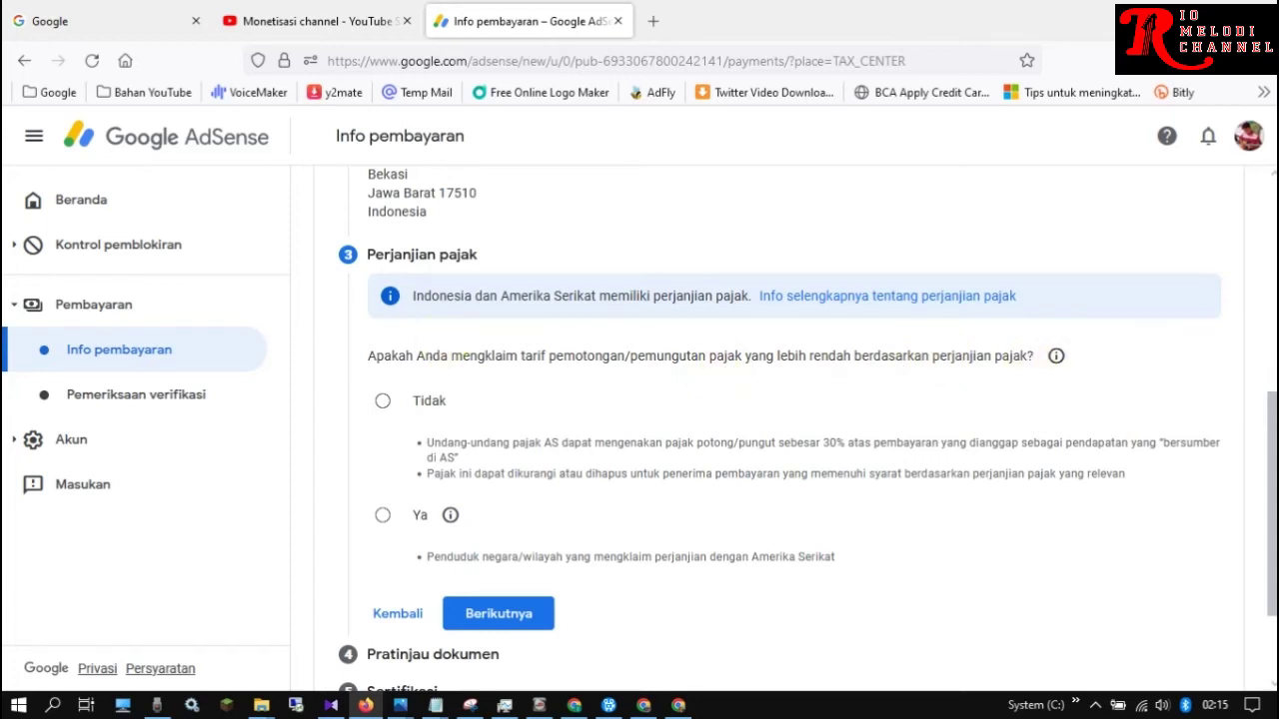
Answer Ya to the lower treaty rate question and tick 'Penduduk negara/wilayah yang mengklaim perjanjian'
{"action": "scroll", "coordinate": [1272, 456], "scroll_direction": "down", "scroll_amount": 1}
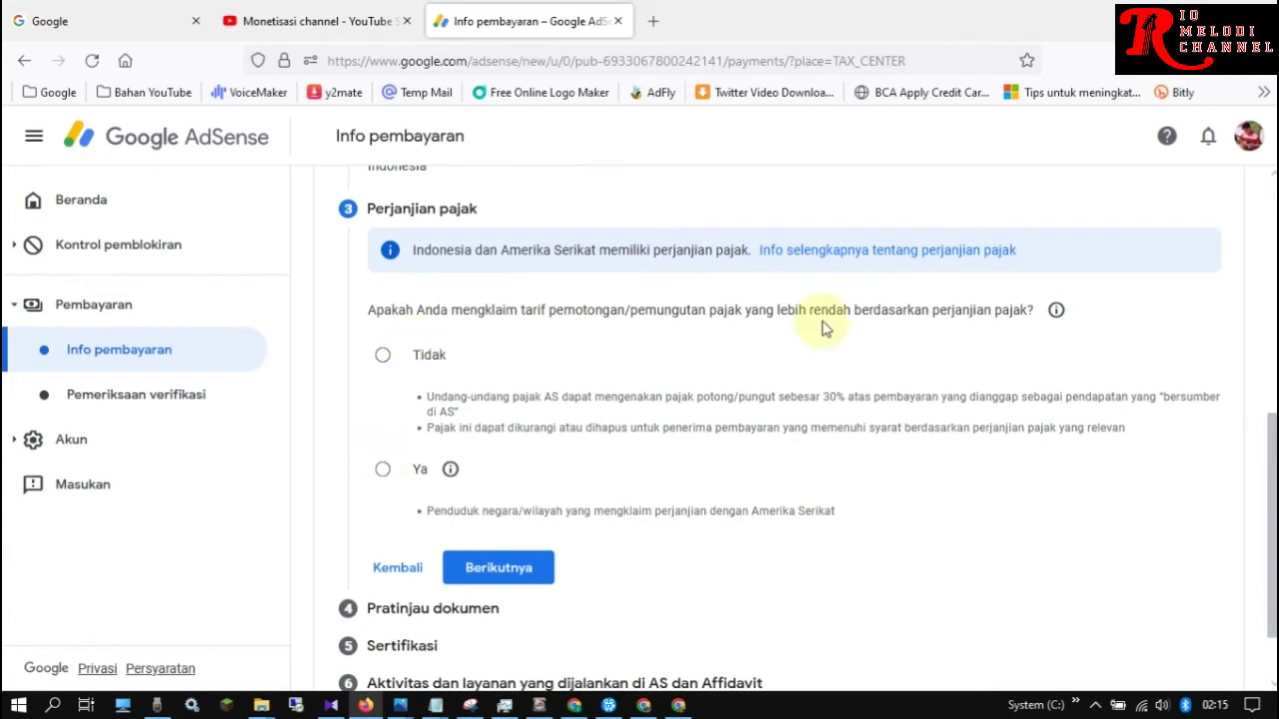
{"action": "left_click", "coordinate": [383, 472]}
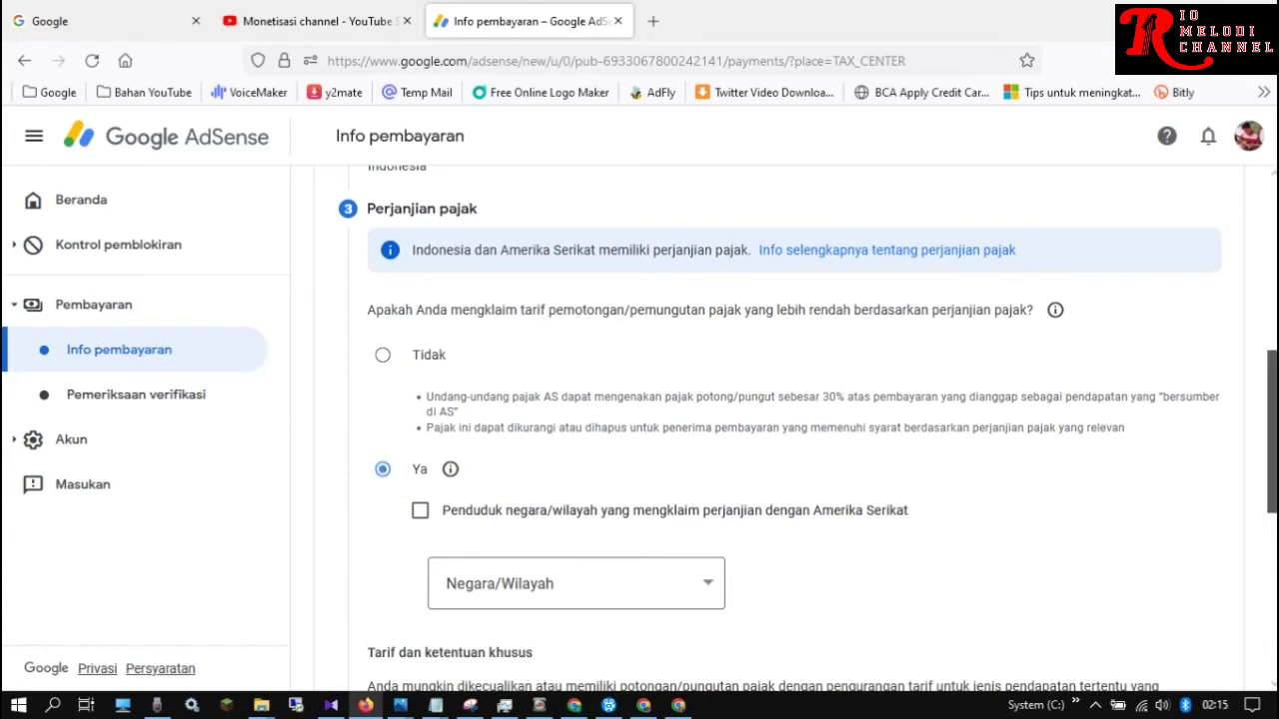
{"action": "scroll", "coordinate": [799, 429], "scroll_direction": "down", "scroll_amount": 1}
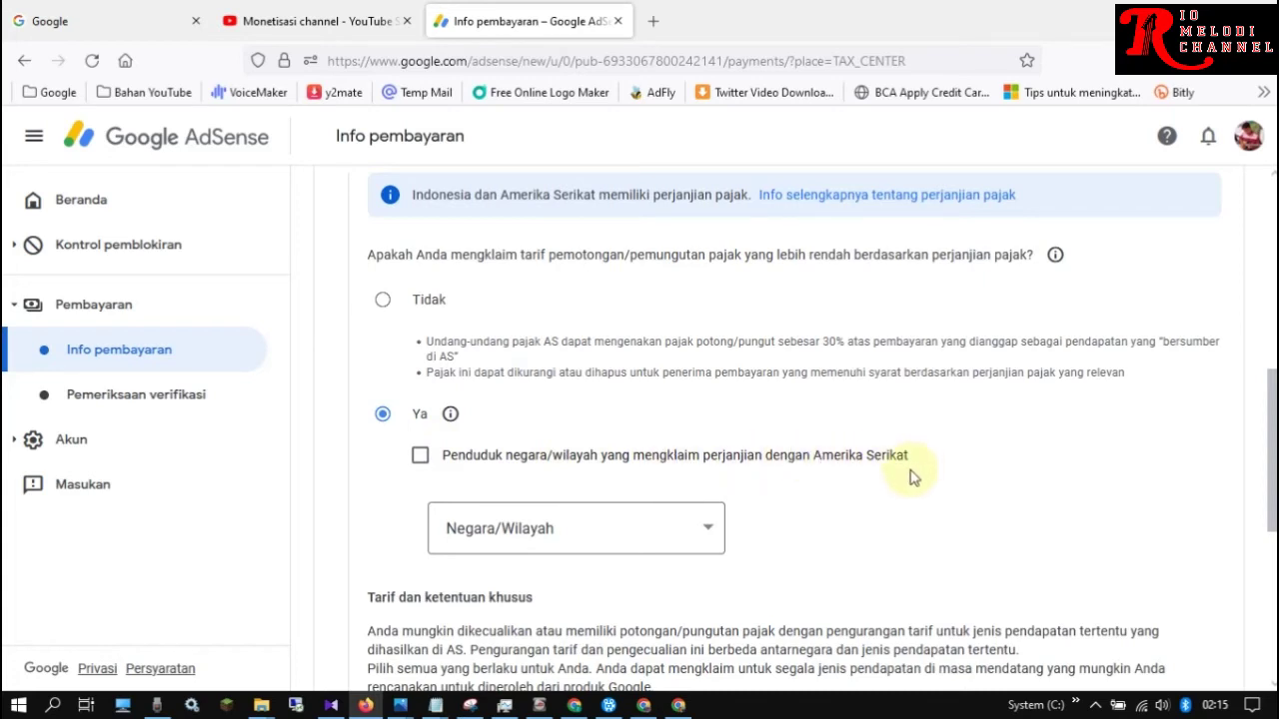
{"action": "left_click", "coordinate": [419, 458]}
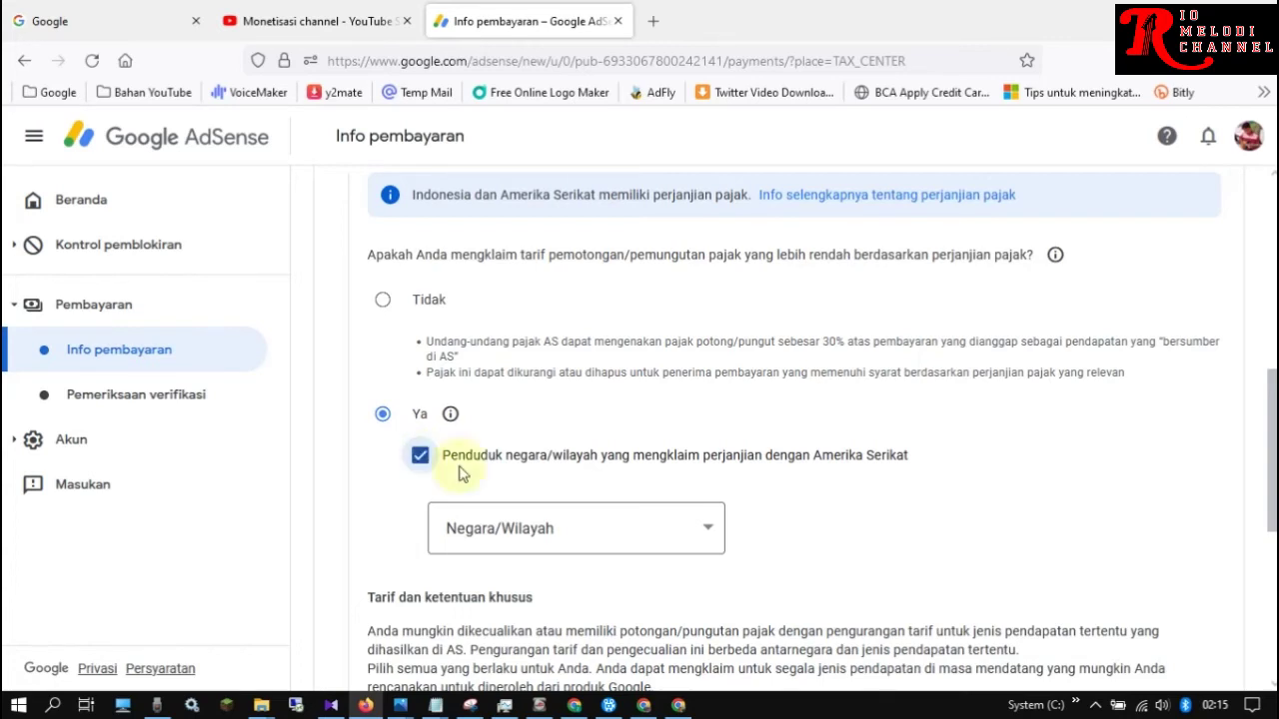
Choose Indonesia in the Negara/Wilayah list, bringing Tarif dan ketentuan khusus into view
{"action": "left_click", "coordinate": [707, 530]}
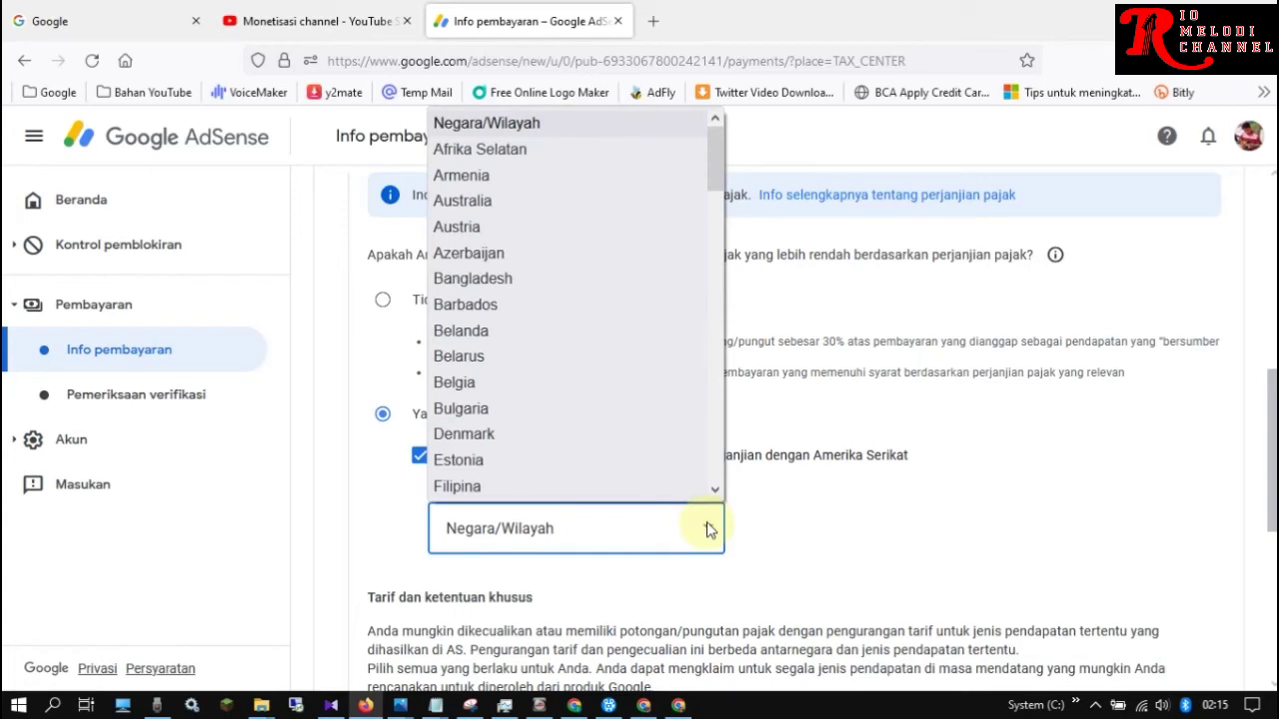
{"action": "left_click_drag", "start_coordinate": [713, 152], "coordinate": [718, 226]}
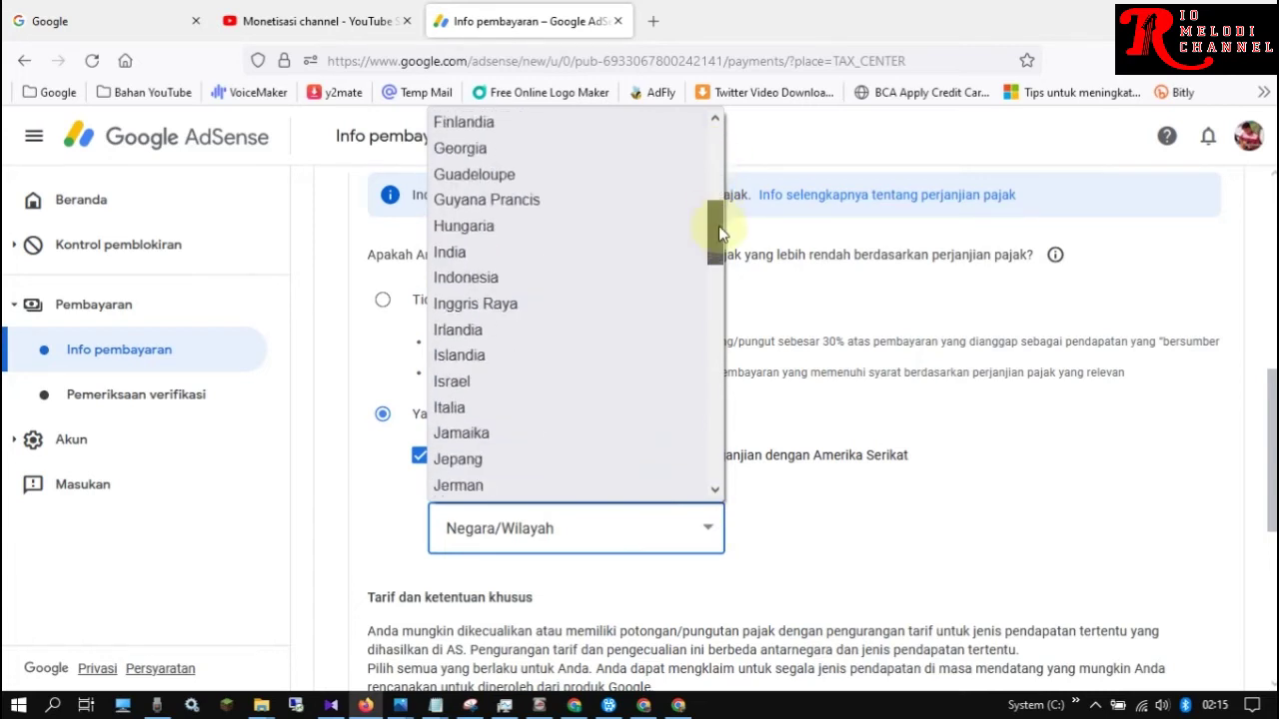
{"action": "left_click", "coordinate": [567, 279]}
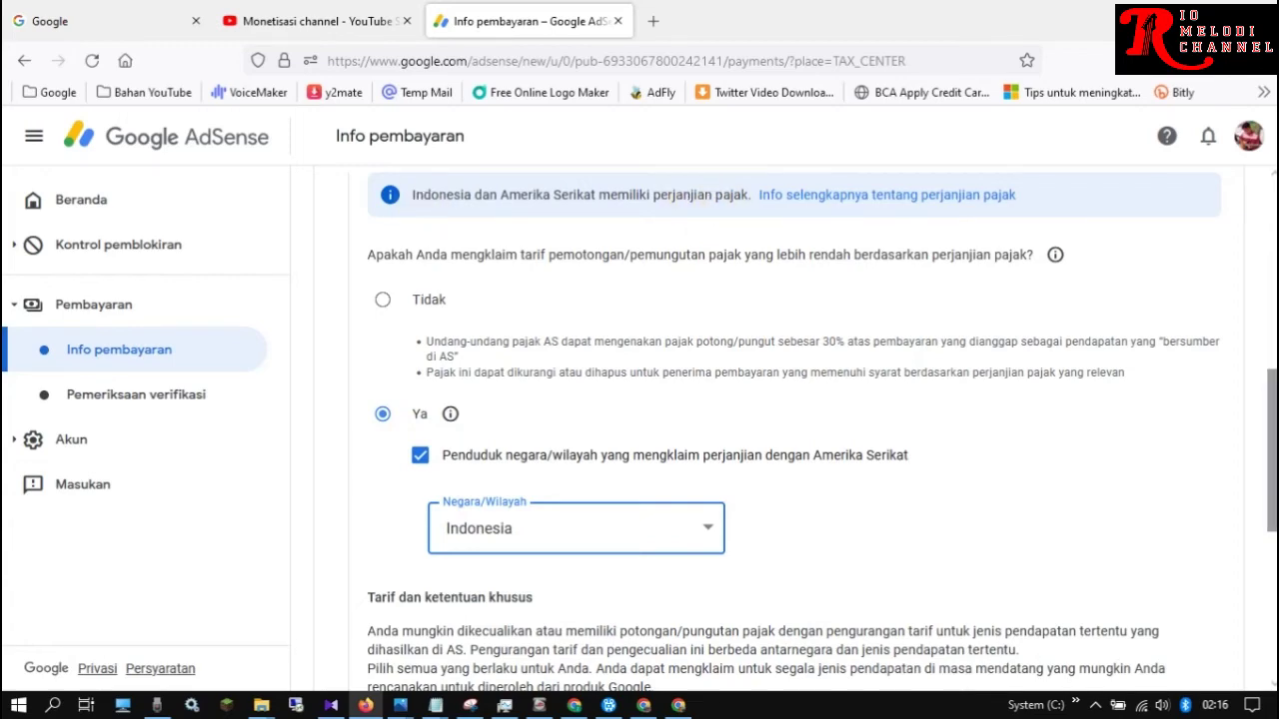
{"action": "scroll", "coordinate": [1272, 450], "scroll_direction": "down", "scroll_amount": 3}
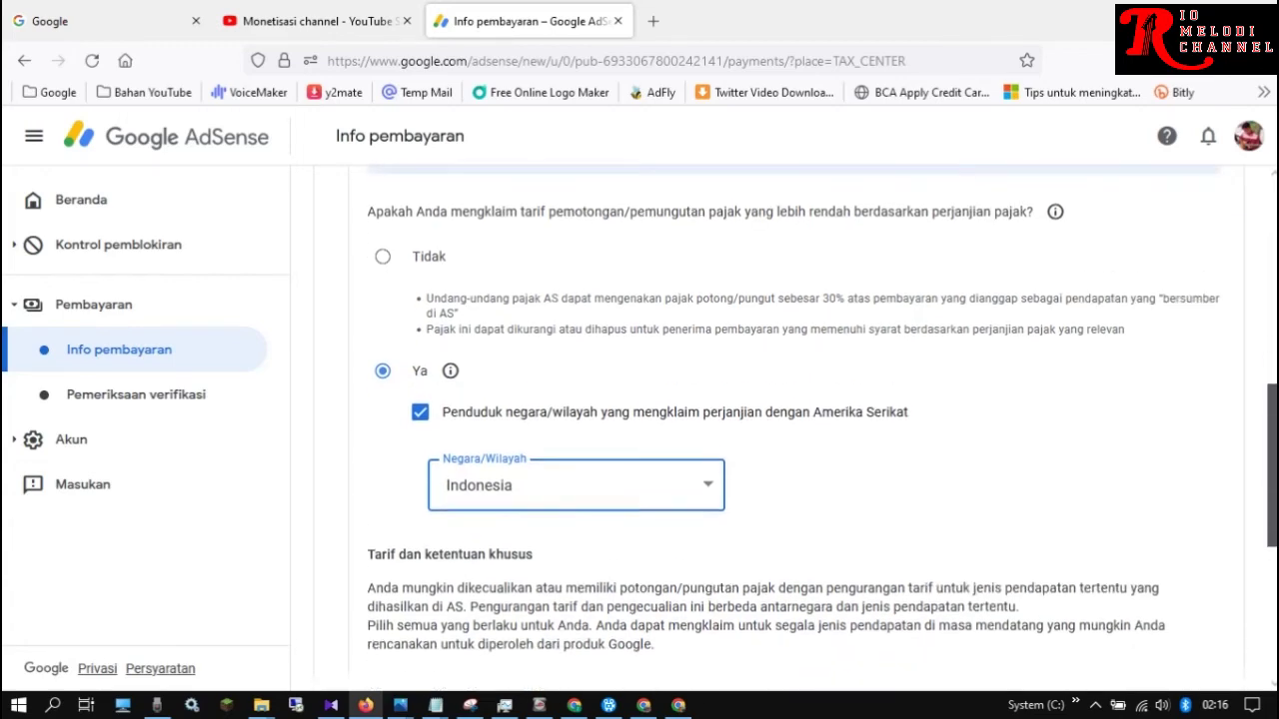
{"action": "scroll", "coordinate": [1272, 500], "scroll_direction": "down", "scroll_amount": 2}
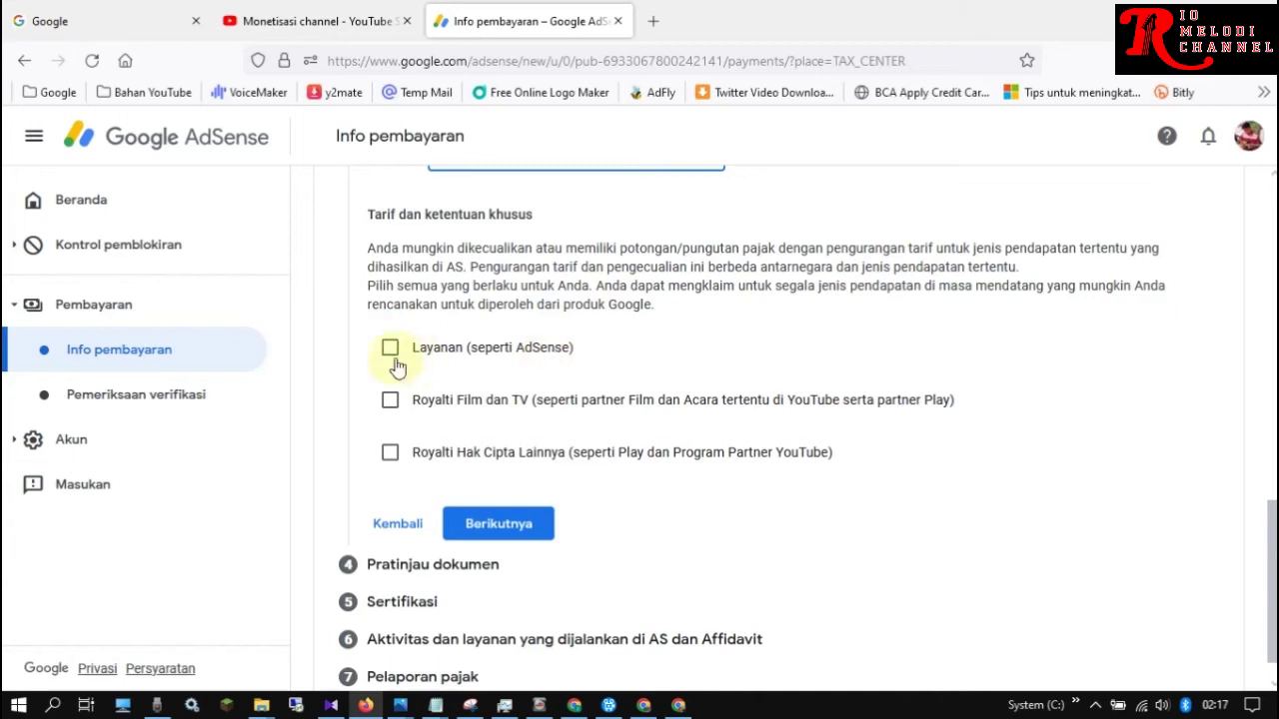
Claim Layanan income under Pasal 8 ayat 1 at the 0% treaty rate and tick its eligibility statement
{"action": "left_click", "coordinate": [388, 348]}
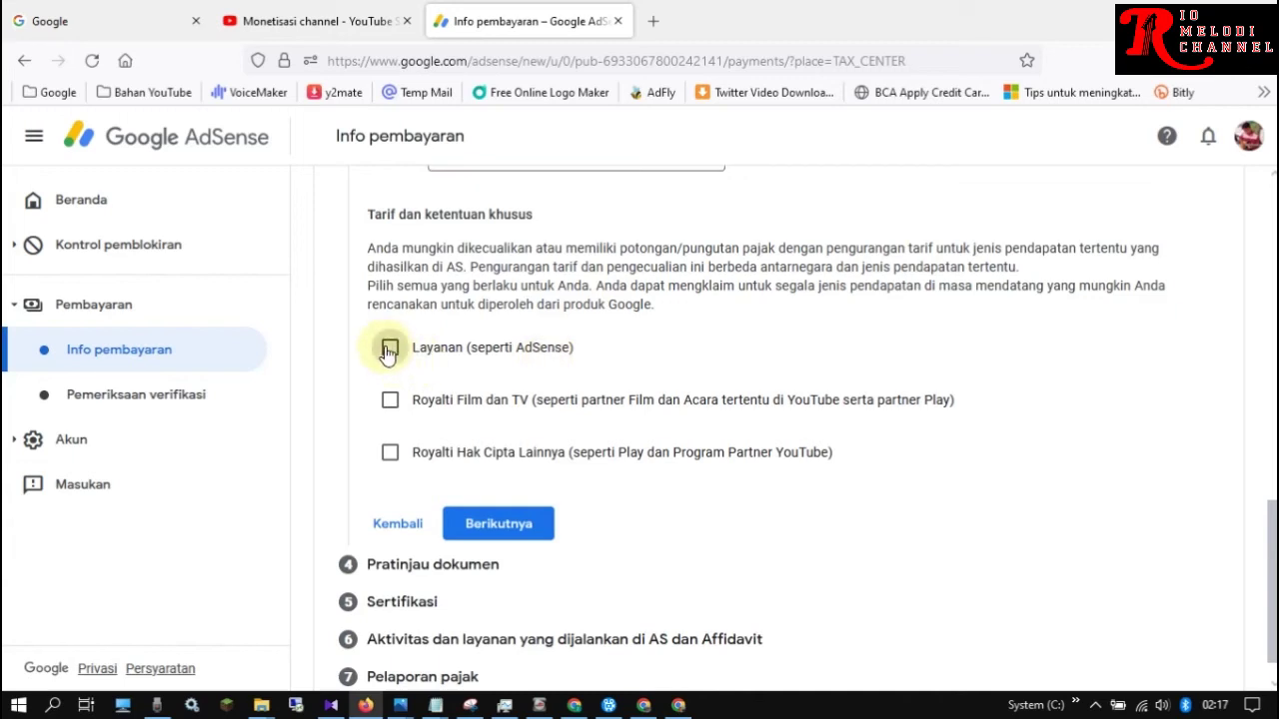
{"action": "left_click", "coordinate": [388, 349]}
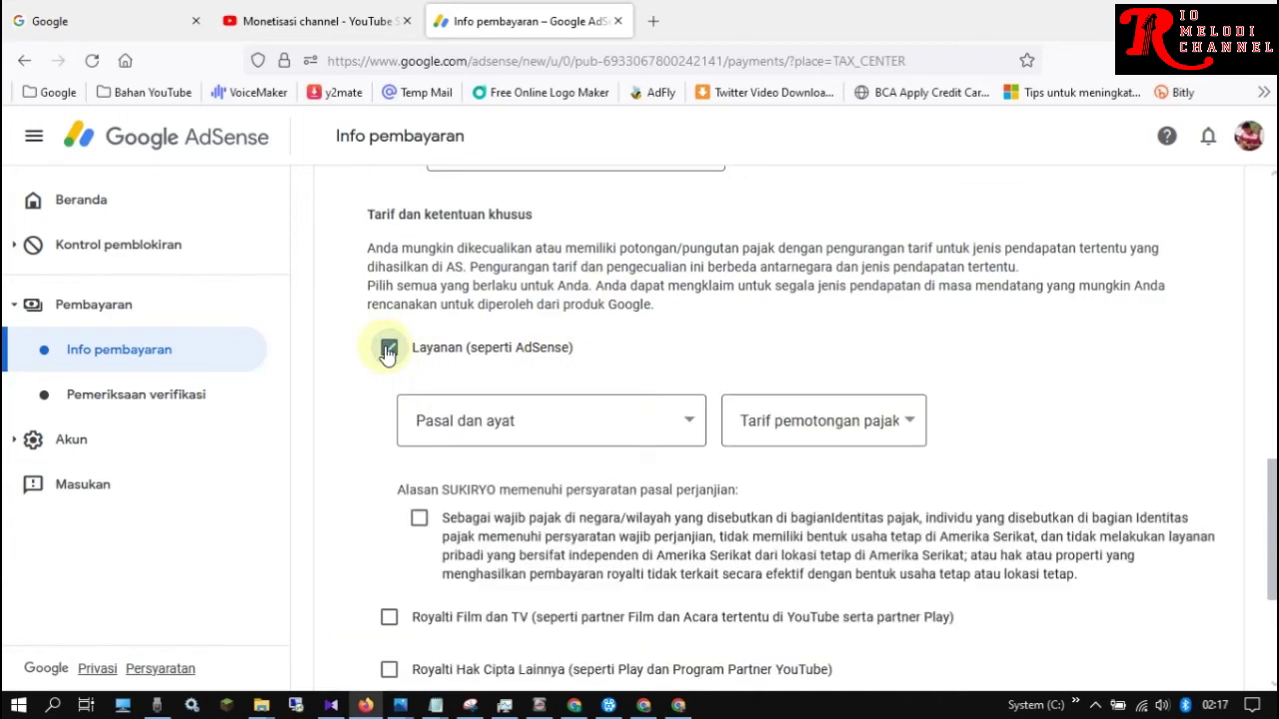
{"action": "left_click_drag", "start_coordinate": [1271, 471], "coordinate": [1271, 501]}
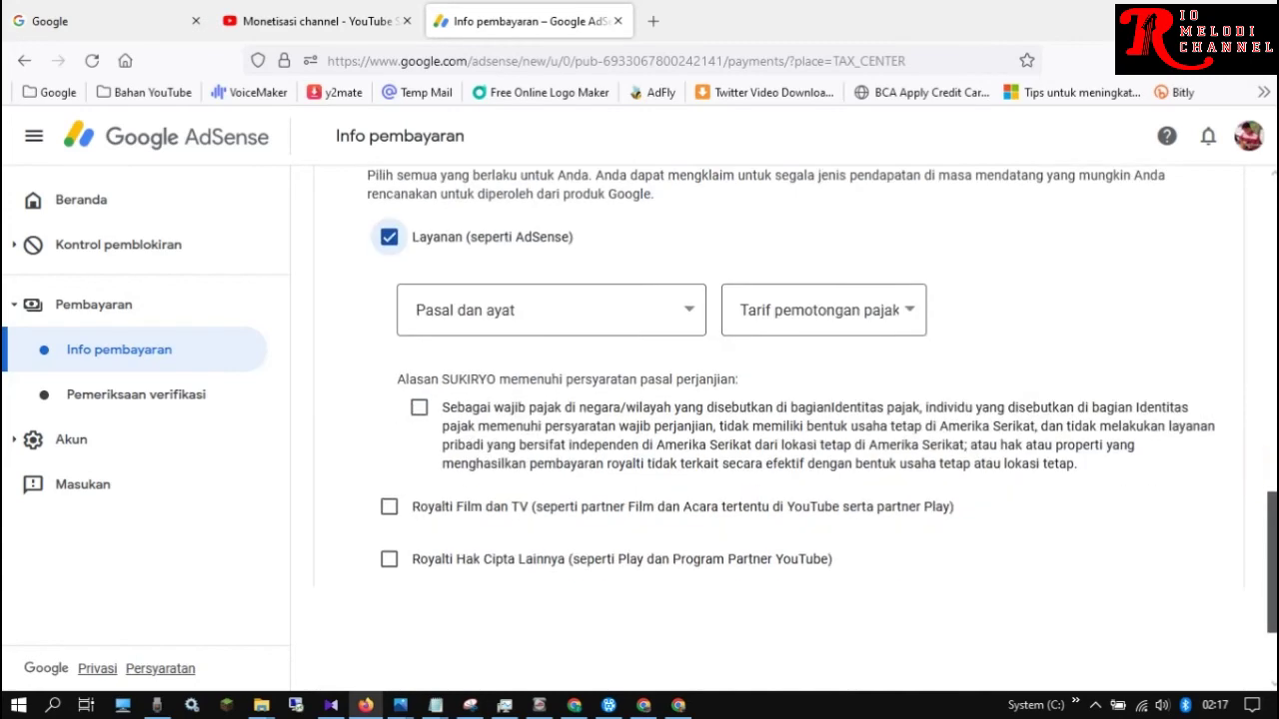
{"action": "left_click", "coordinate": [681, 305]}
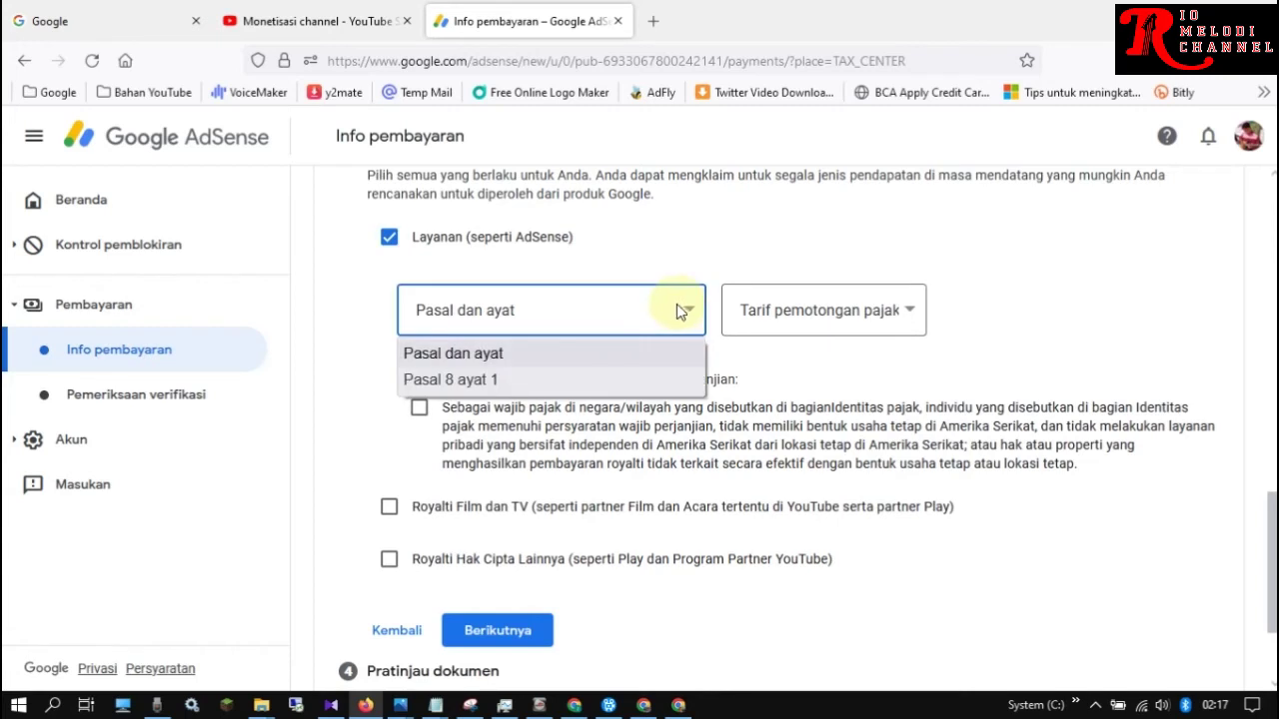
{"action": "left_click", "coordinate": [444, 381]}
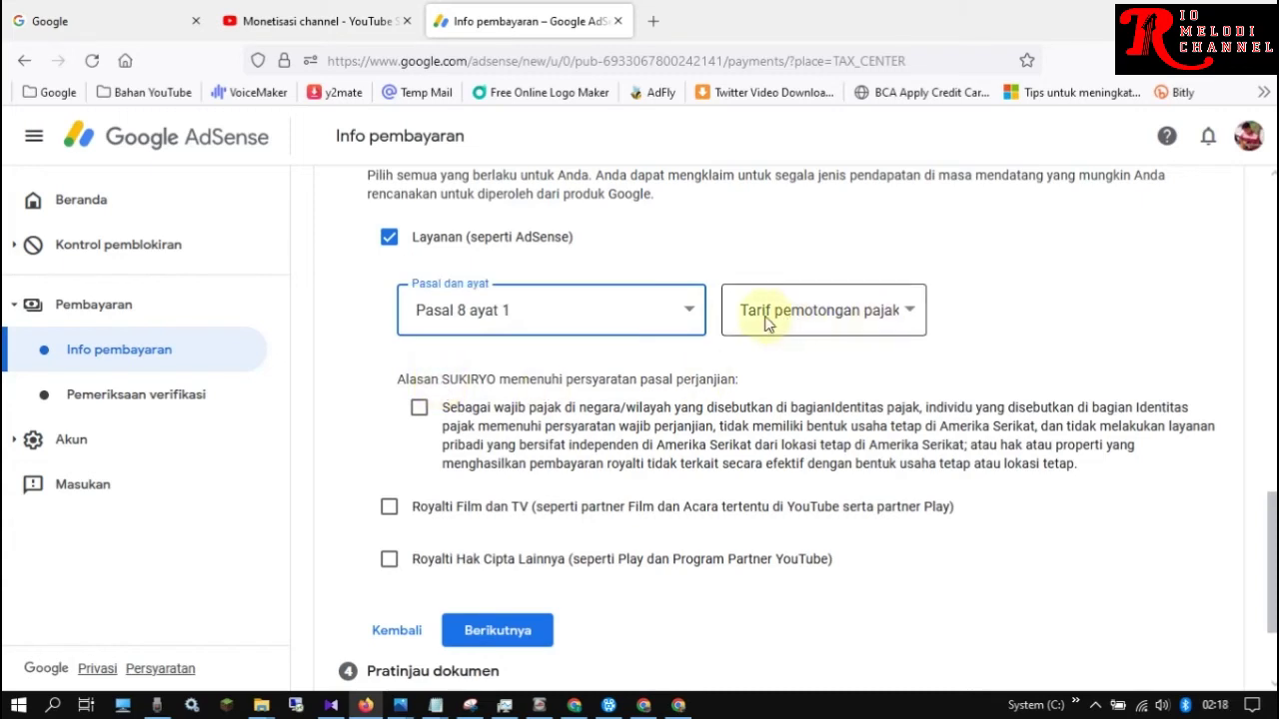
{"action": "left_click", "coordinate": [899, 314]}
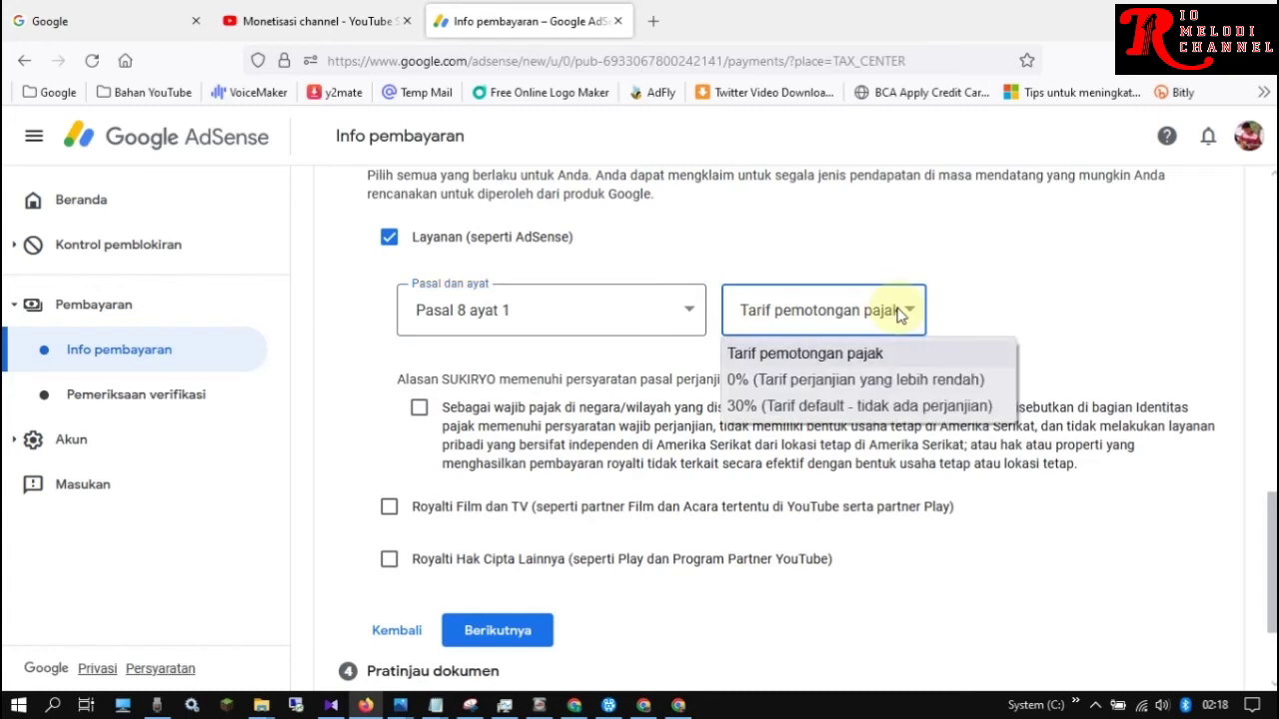
{"action": "left_click", "coordinate": [792, 382]}
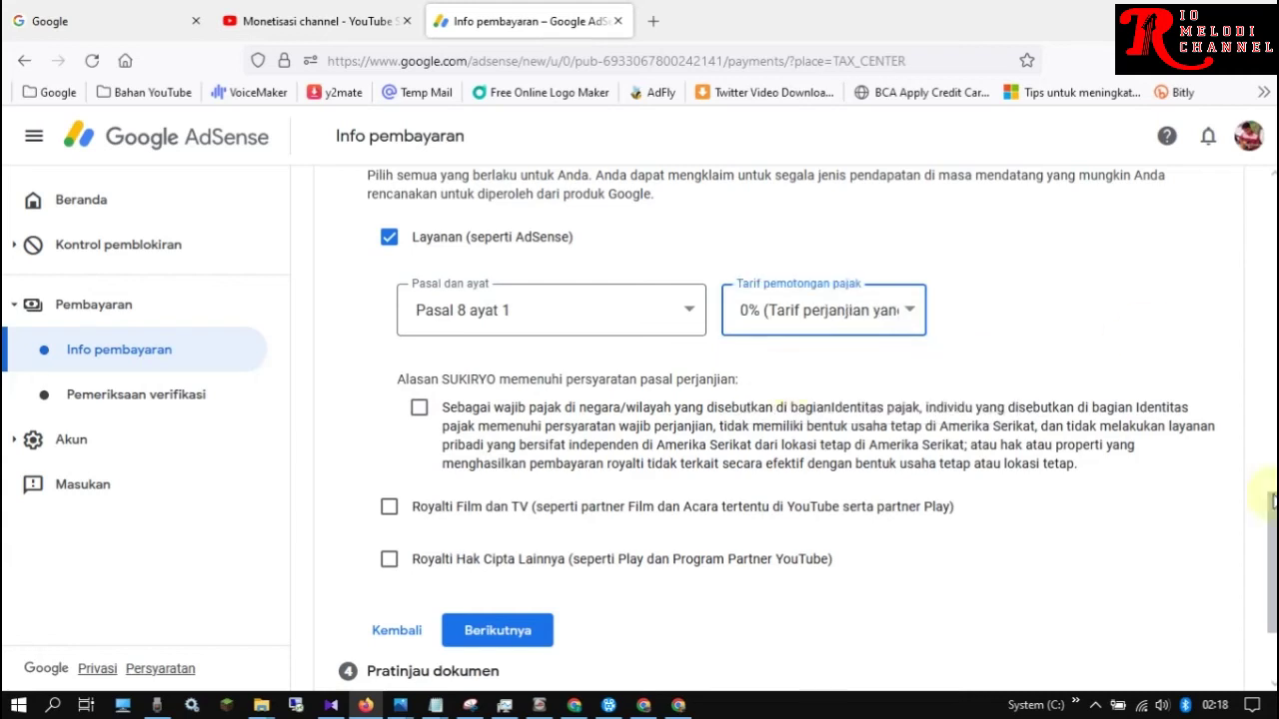
{"action": "scroll", "coordinate": [1271, 560], "scroll_direction": "down", "scroll_amount": 1}
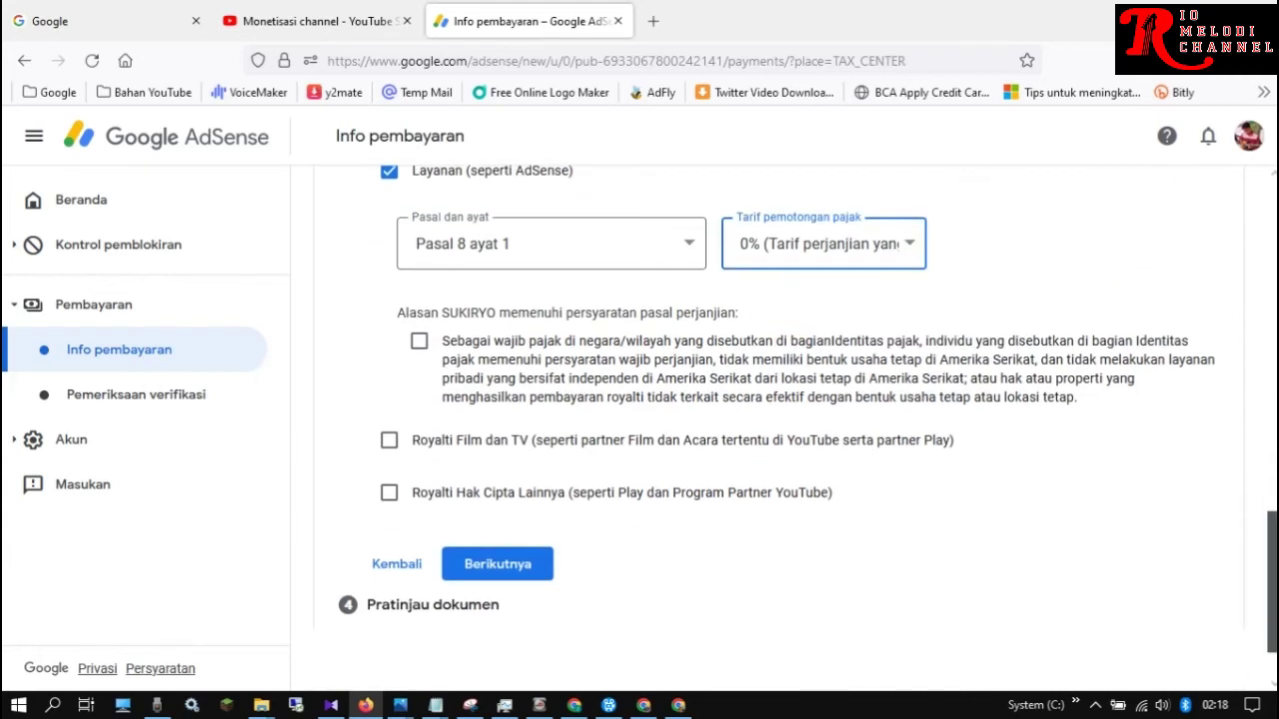
{"action": "left_click", "coordinate": [419, 342]}
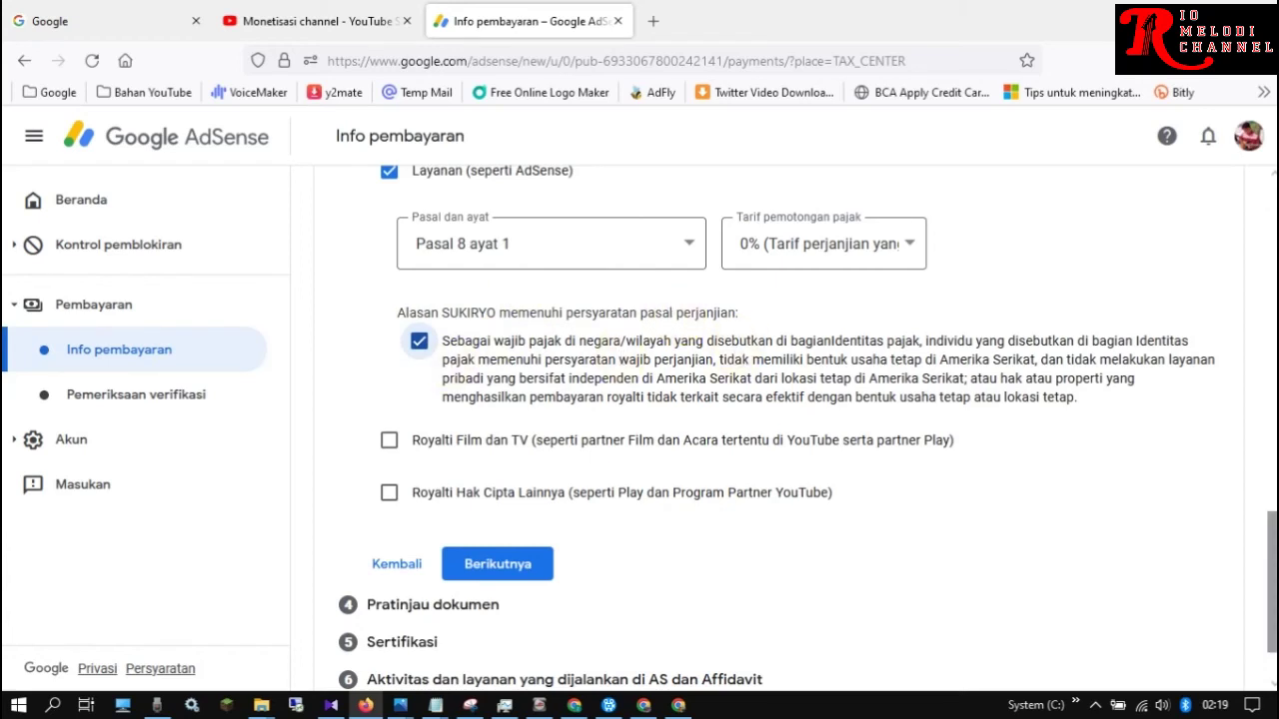
{"action": "scroll", "coordinate": [850, 486], "scroll_direction": "down", "scroll_amount": 1}
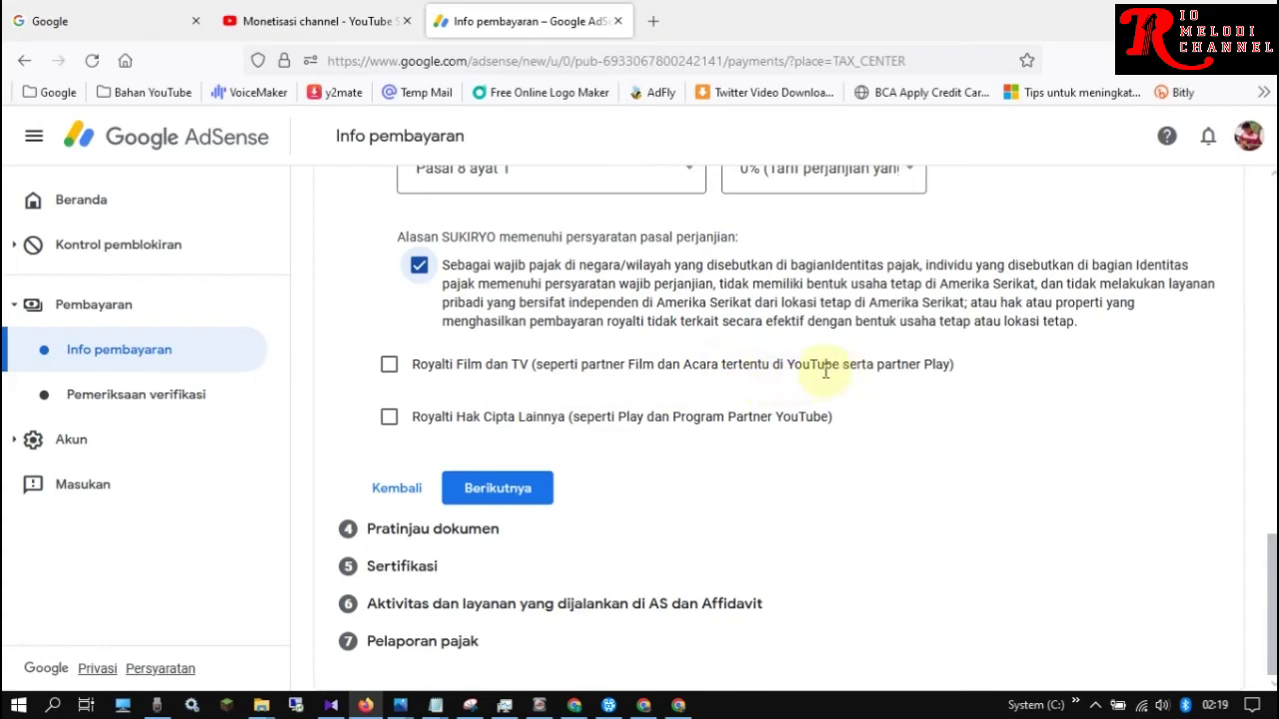
Tick Royalti Film dan TV with Pasal 13 ayat 2 at 10%, and check its eligibility statement
{"action": "left_click", "coordinate": [389, 365]}
{"action": "left_click", "coordinate": [605, 437]}
{"action": "left_click", "coordinate": [631, 443]}
{"action": "left_click", "coordinate": [631, 443]}
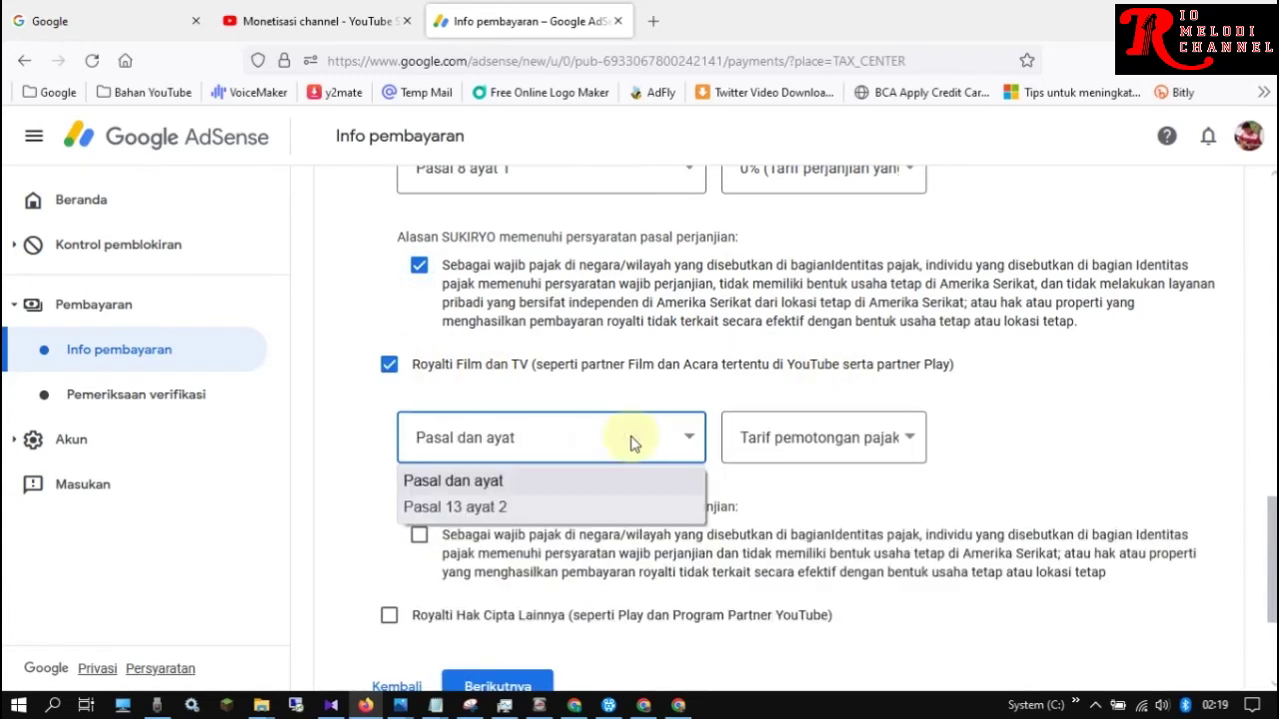
{"action": "left_click", "coordinate": [446, 508]}
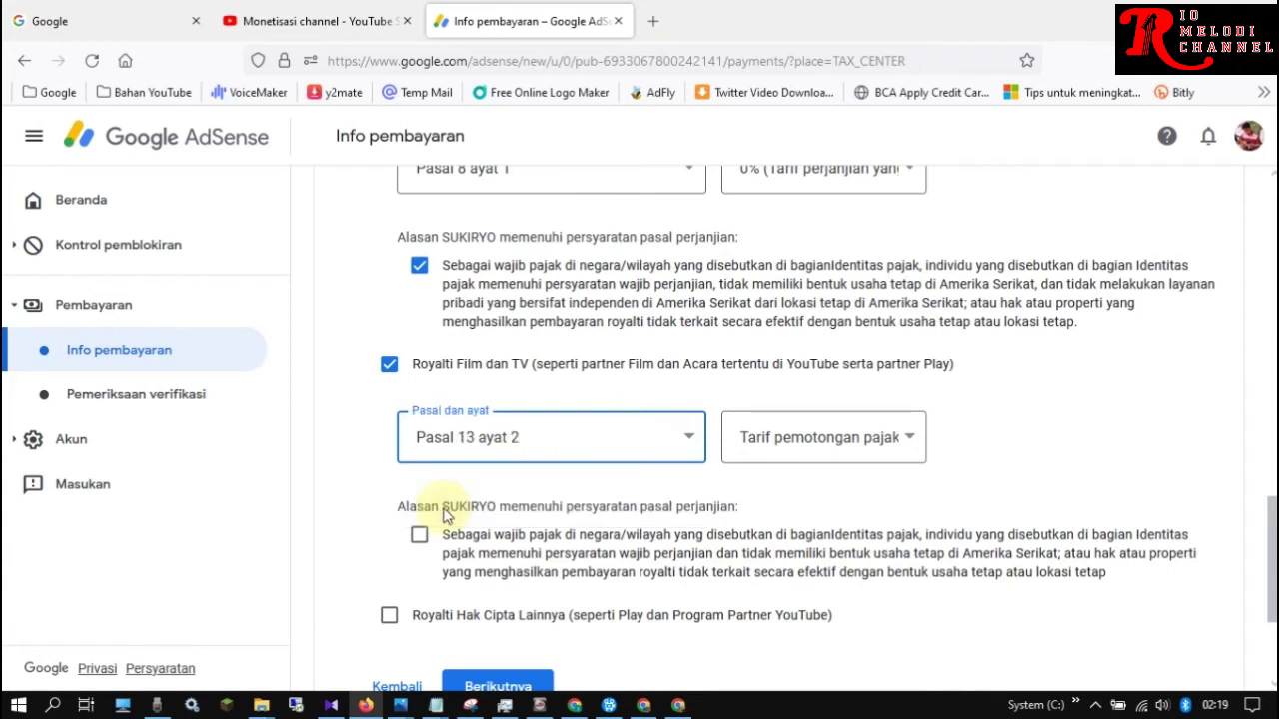
{"action": "left_click", "coordinate": [882, 448]}
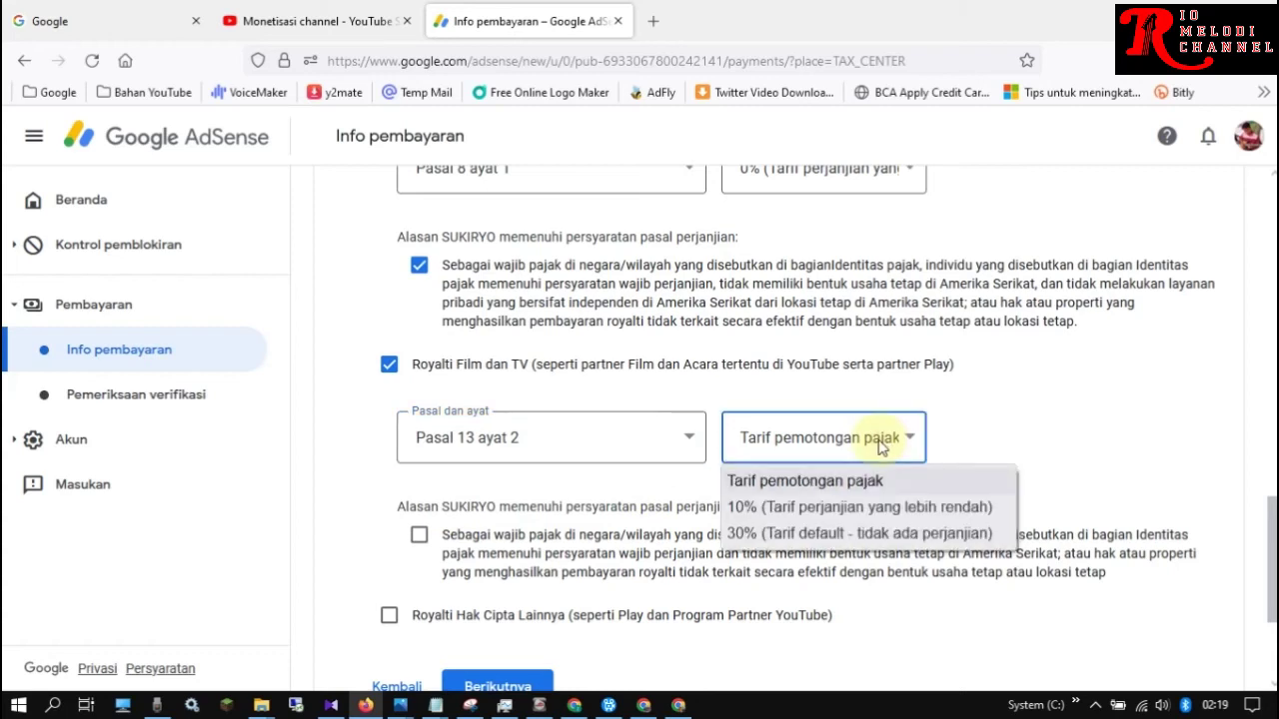
{"action": "left_click", "coordinate": [788, 508]}
{"action": "scroll", "coordinate": [699, 500], "scroll_direction": "down", "scroll_amount": 1}
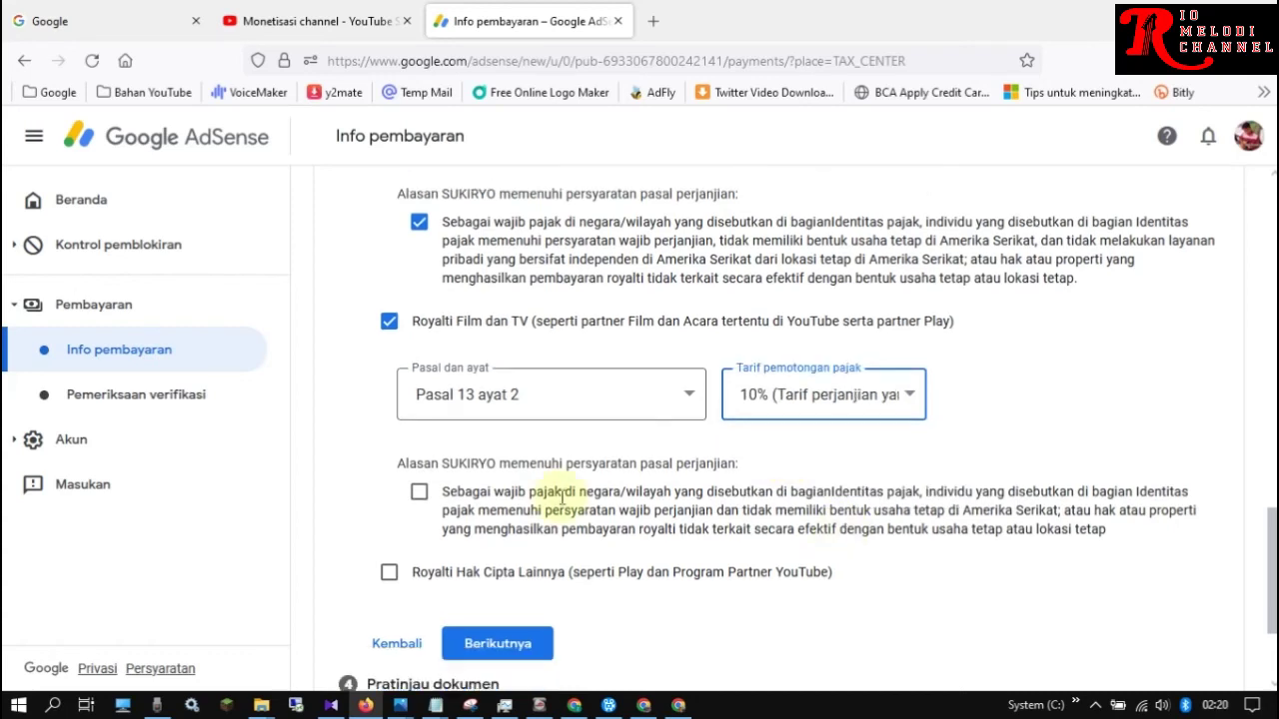
{"action": "left_click", "coordinate": [419, 493]}
{"action": "left_click", "coordinate": [419, 493]}
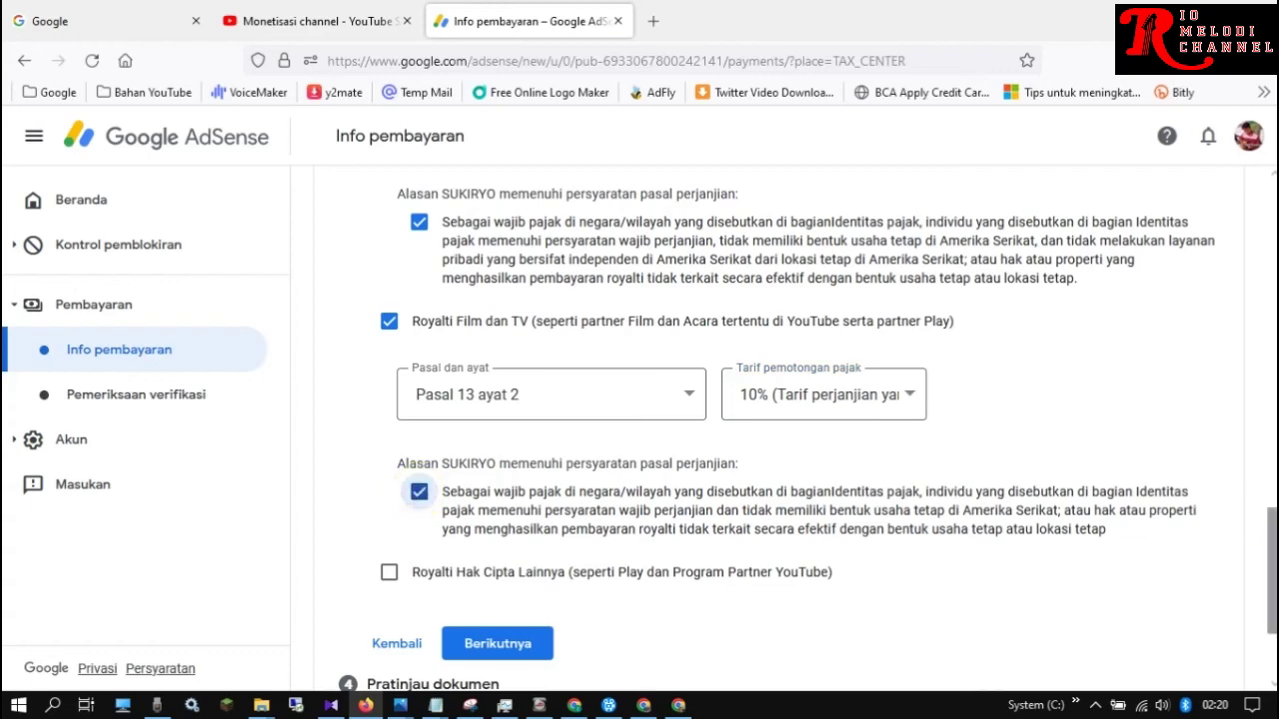
{"action": "scroll", "coordinate": [1262, 574], "scroll_direction": "down", "scroll_amount": 3}
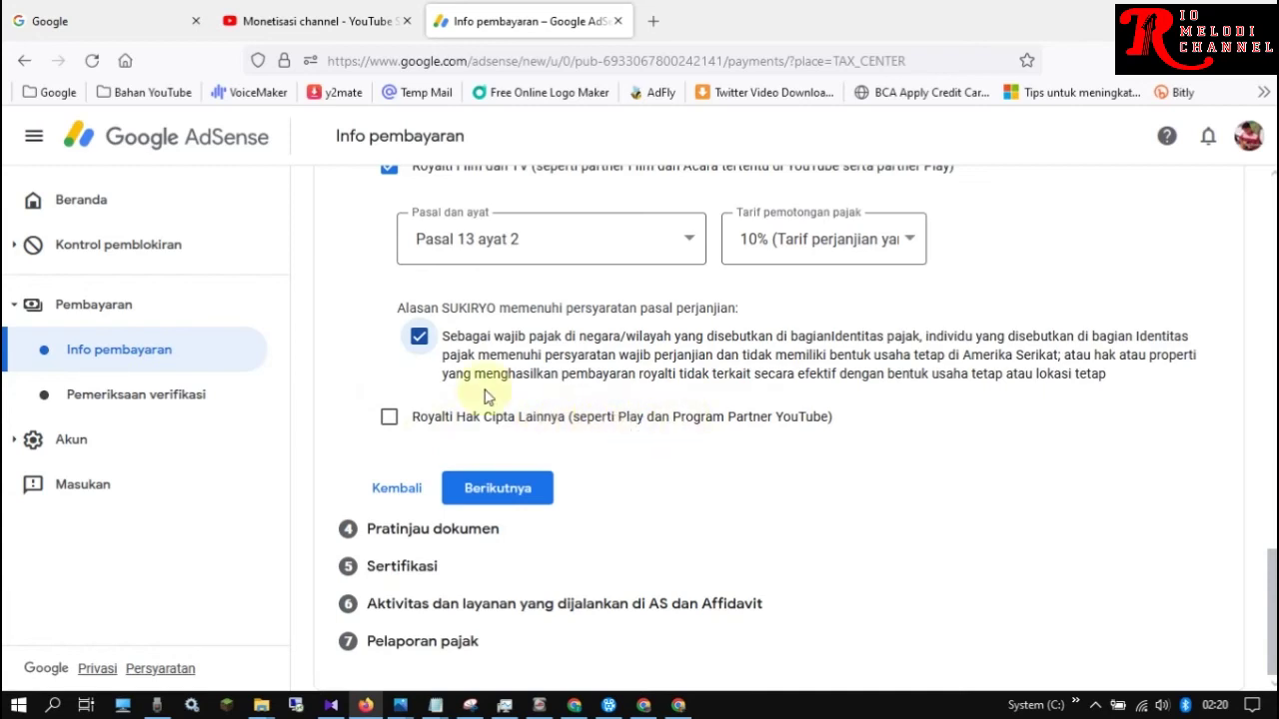
Tick Royalti Hak Cipta Lainnya and set it to Pasal 13 ayat 2 at the 10% rate
{"action": "left_click", "coordinate": [390, 418]}
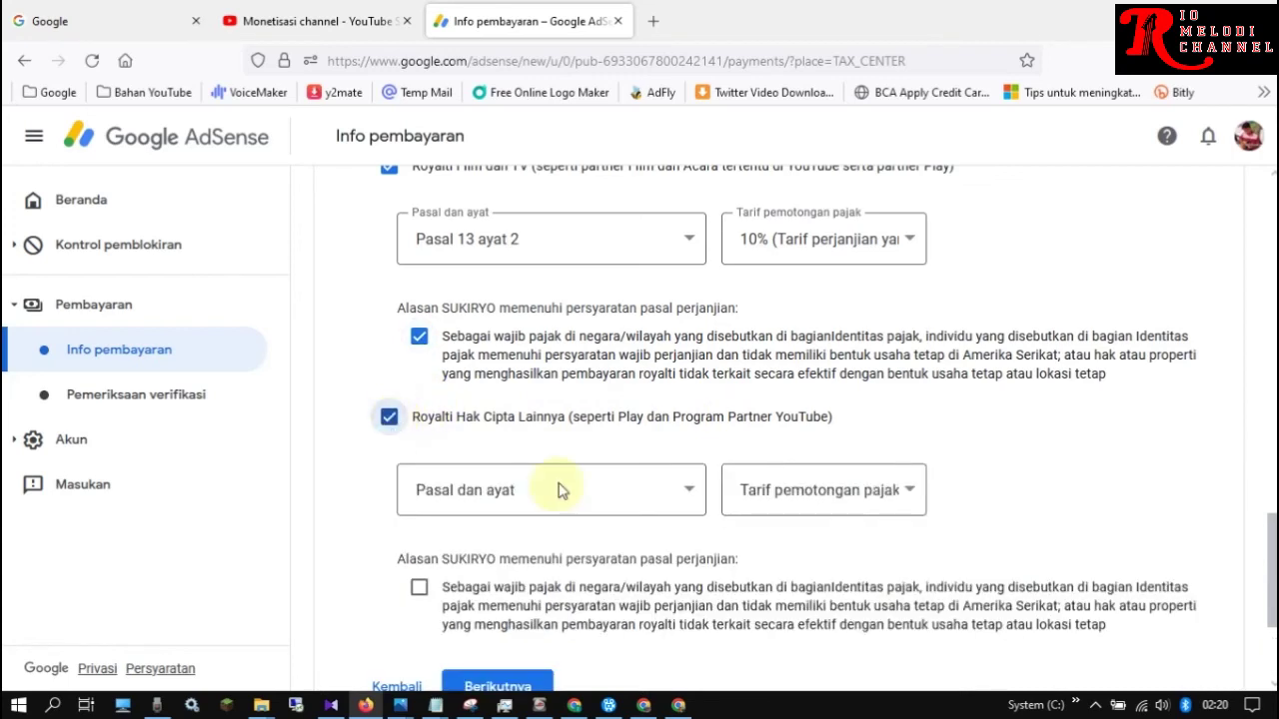
{"action": "left_click", "coordinate": [664, 500]}
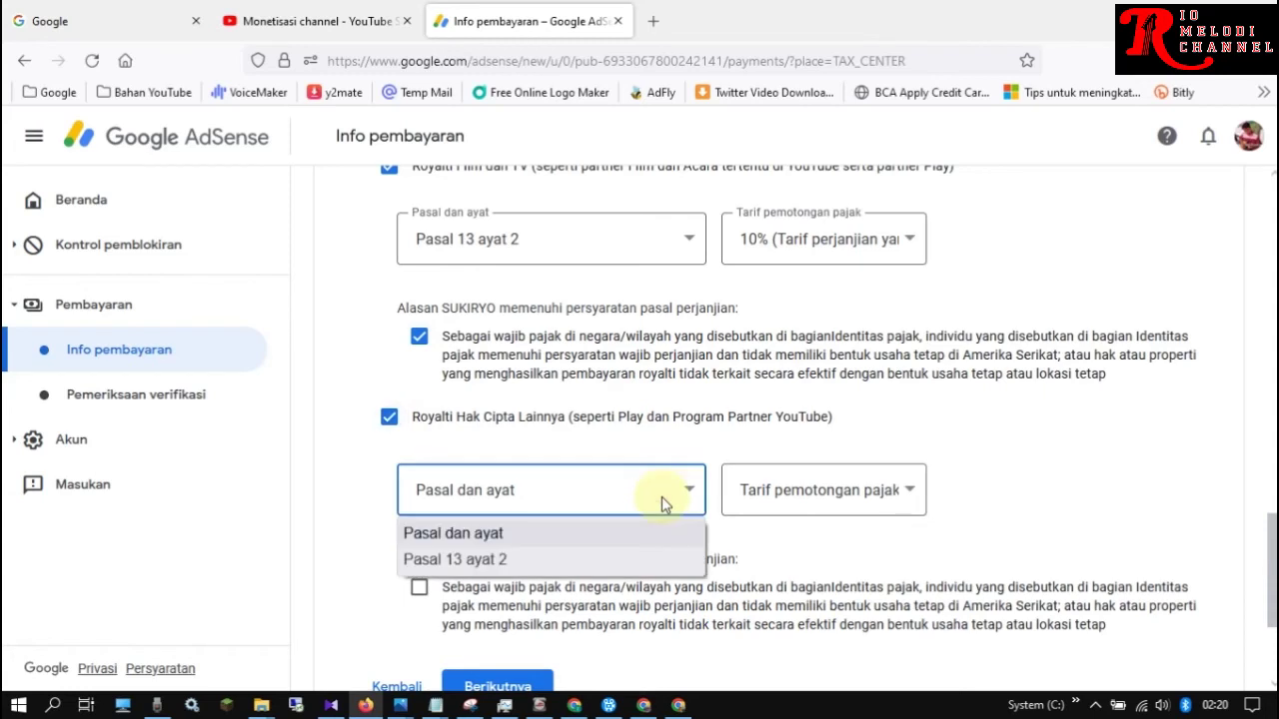
{"action": "left_click", "coordinate": [434, 560]}
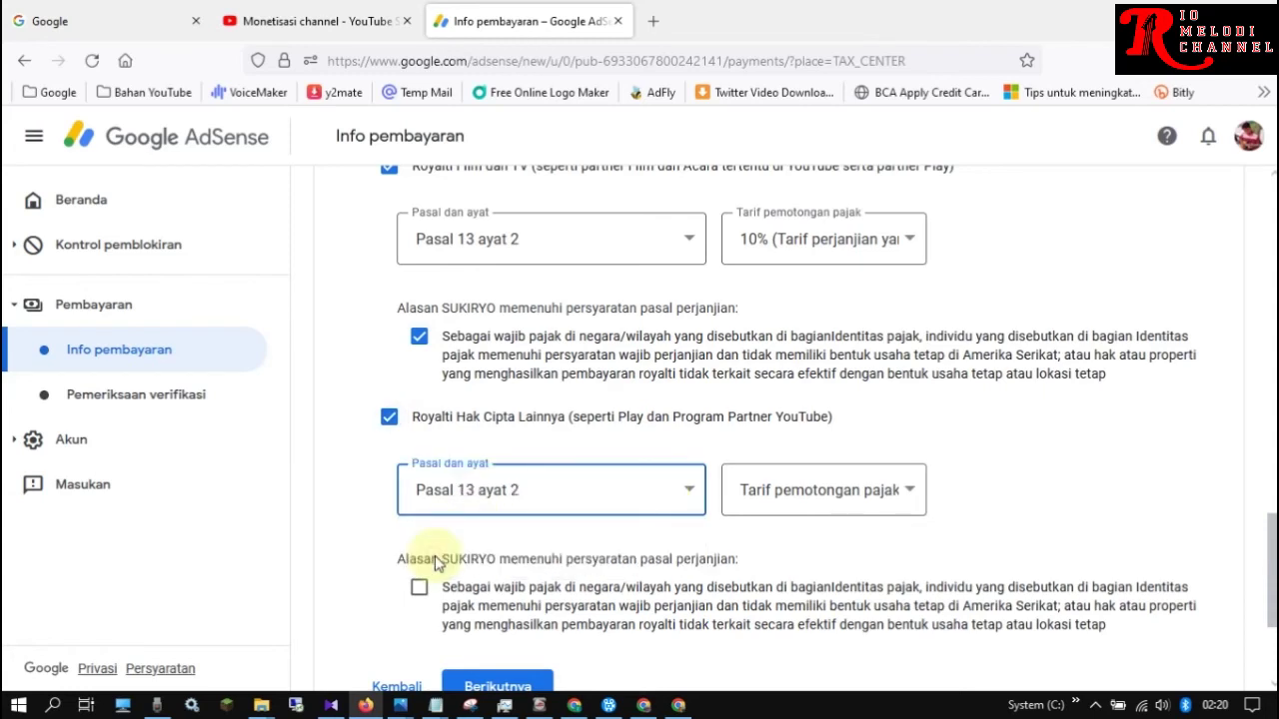
{"action": "left_click", "coordinate": [892, 500]}
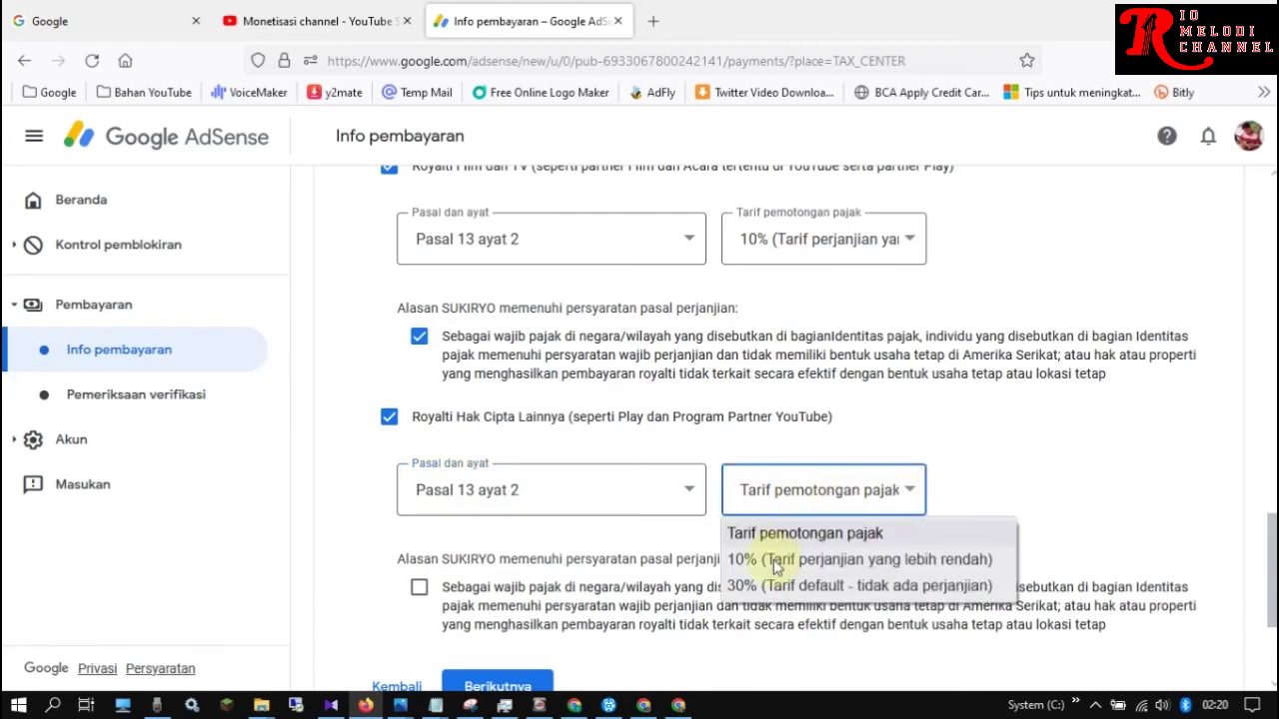
{"action": "left_click", "coordinate": [775, 564]}
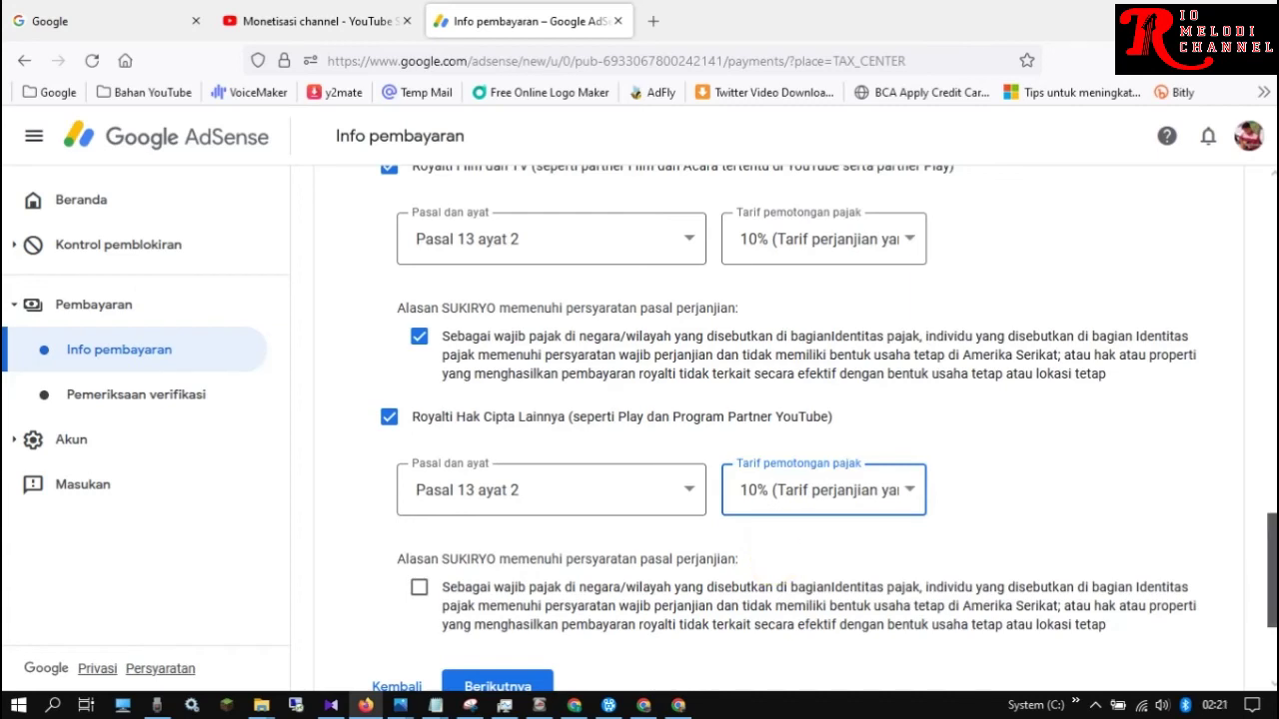
Confirm the copyright royalty treaty eligibility and advance to the W-8BEN preview
{"action": "scroll", "coordinate": [1189, 585], "scroll_direction": "down", "scroll_amount": 2}
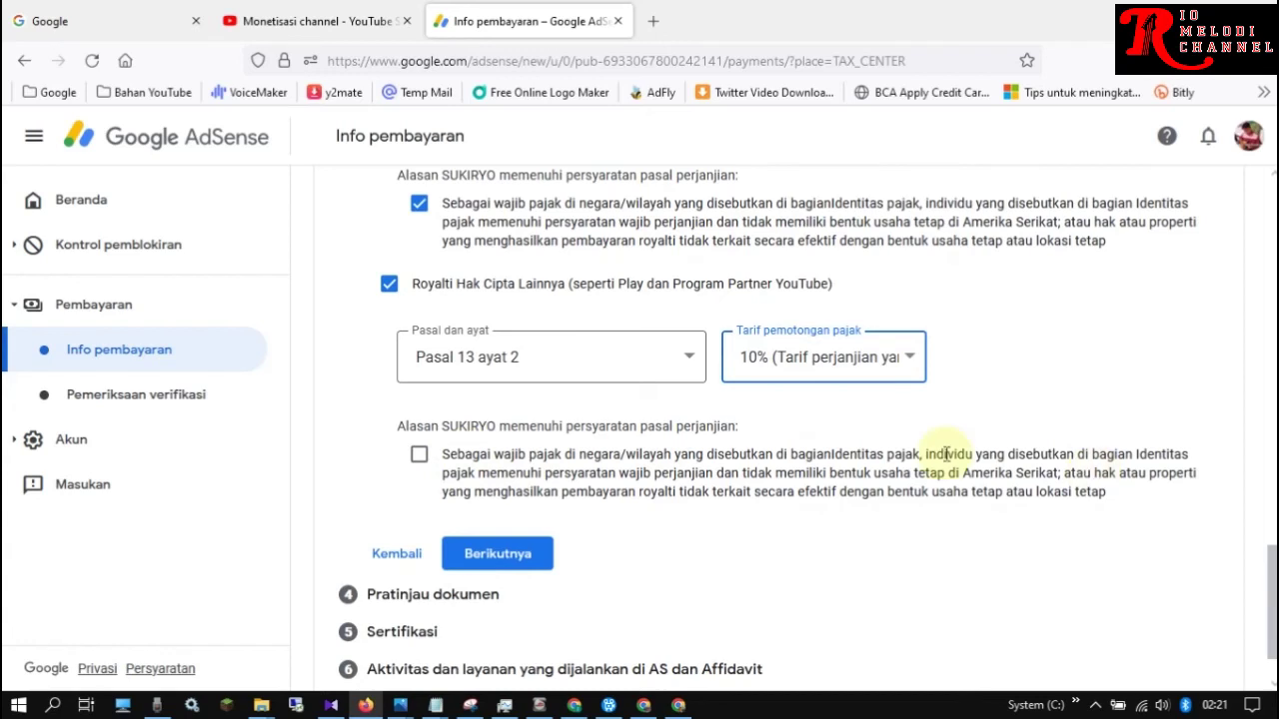
{"action": "left_click", "coordinate": [420, 458]}
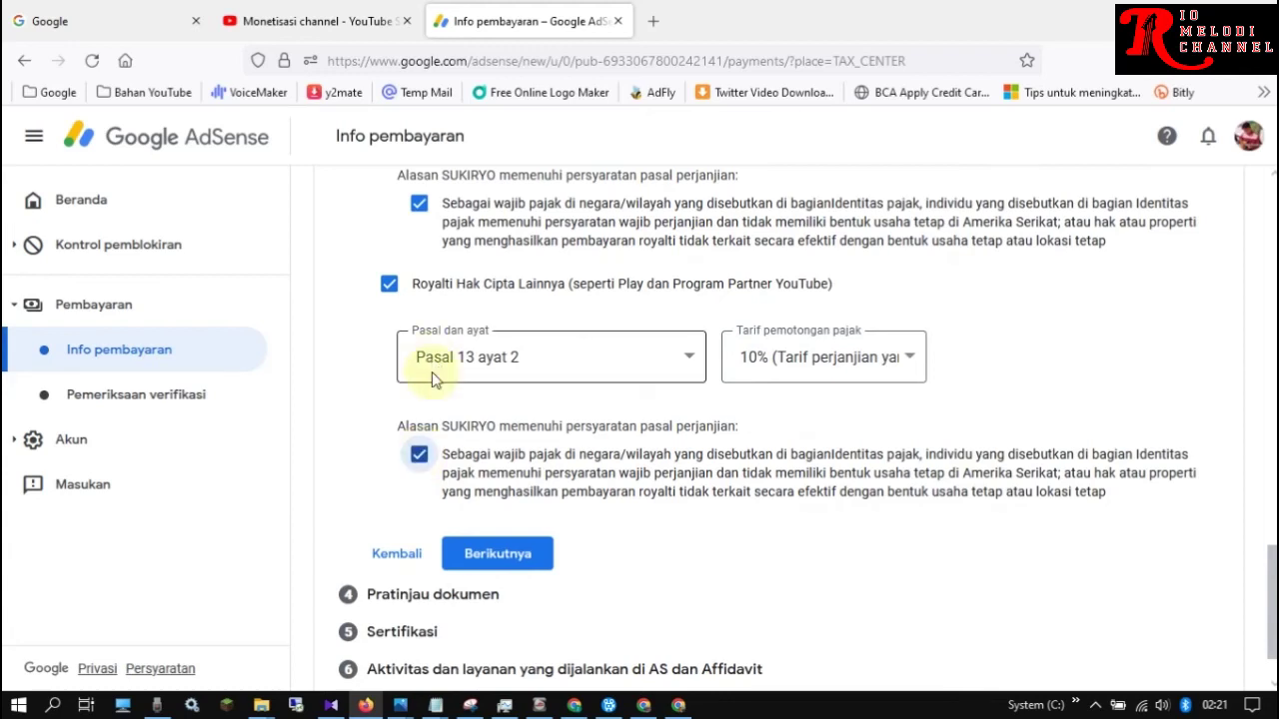
{"action": "left_click", "coordinate": [483, 560]}
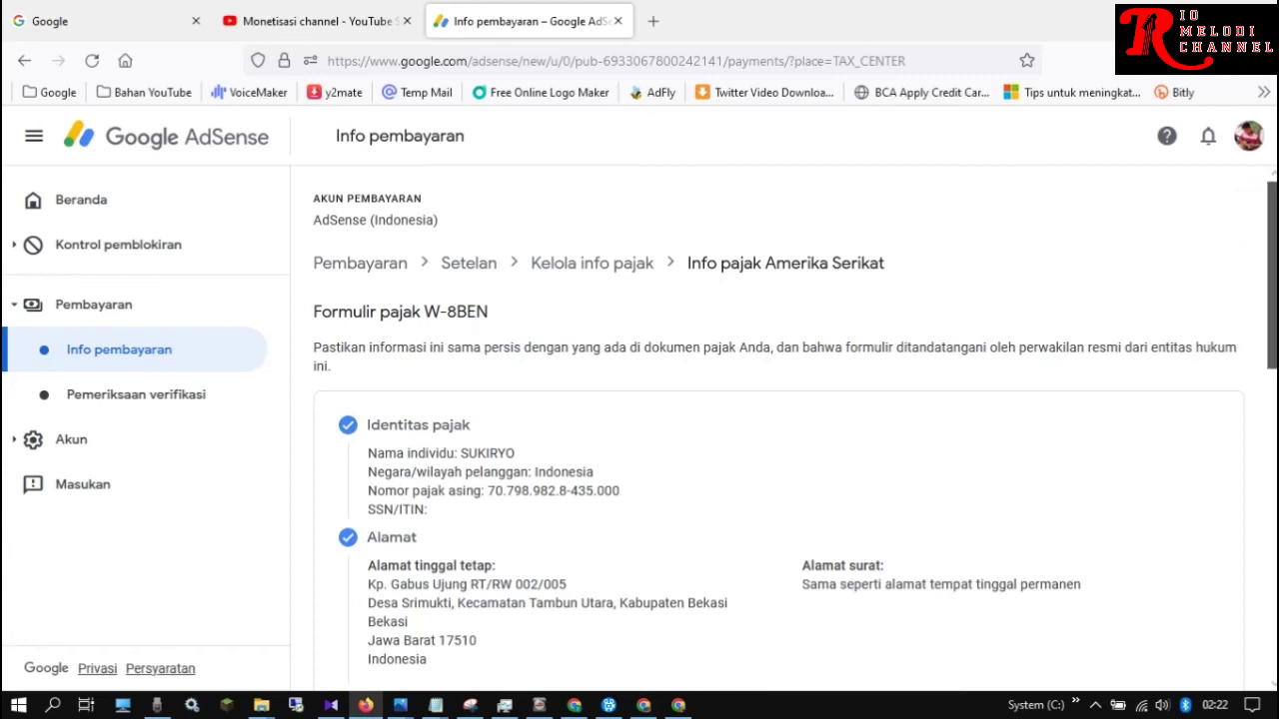
{"action": "scroll", "coordinate": [1086, 300], "scroll_direction": "down", "scroll_amount": 1}
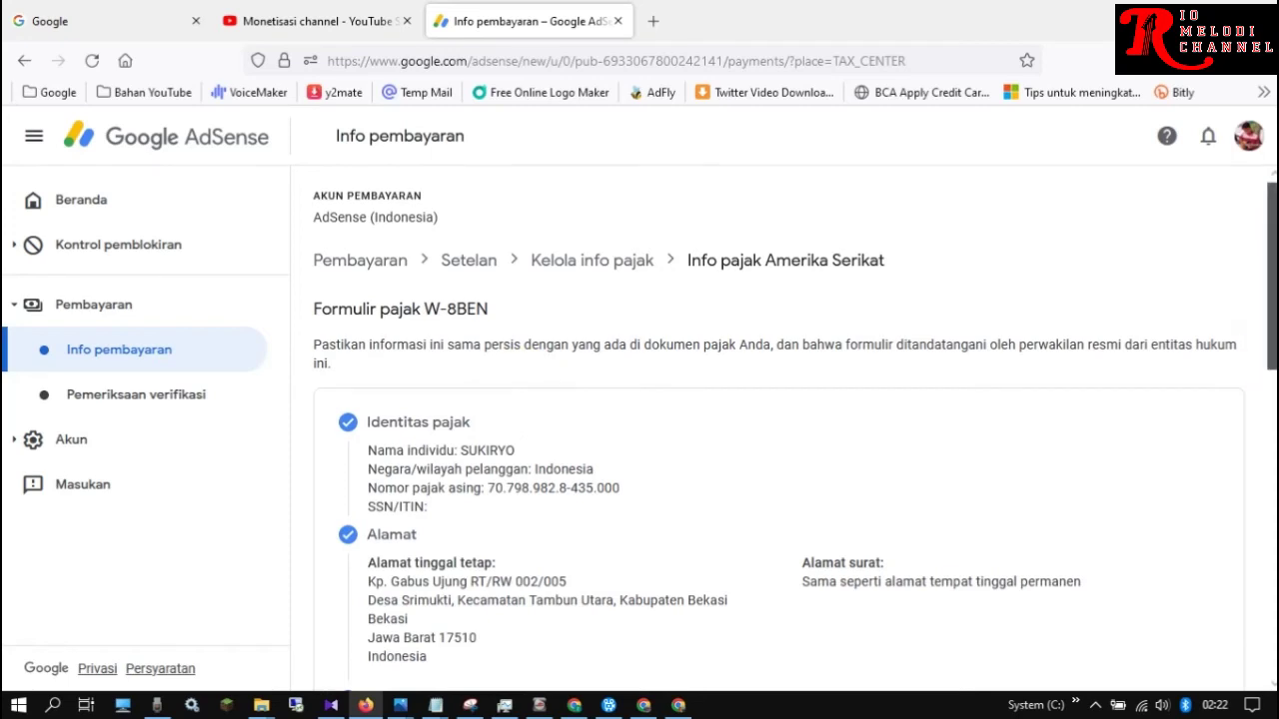
{"action": "scroll", "coordinate": [1273, 280], "scroll_direction": "down", "scroll_amount": 1}
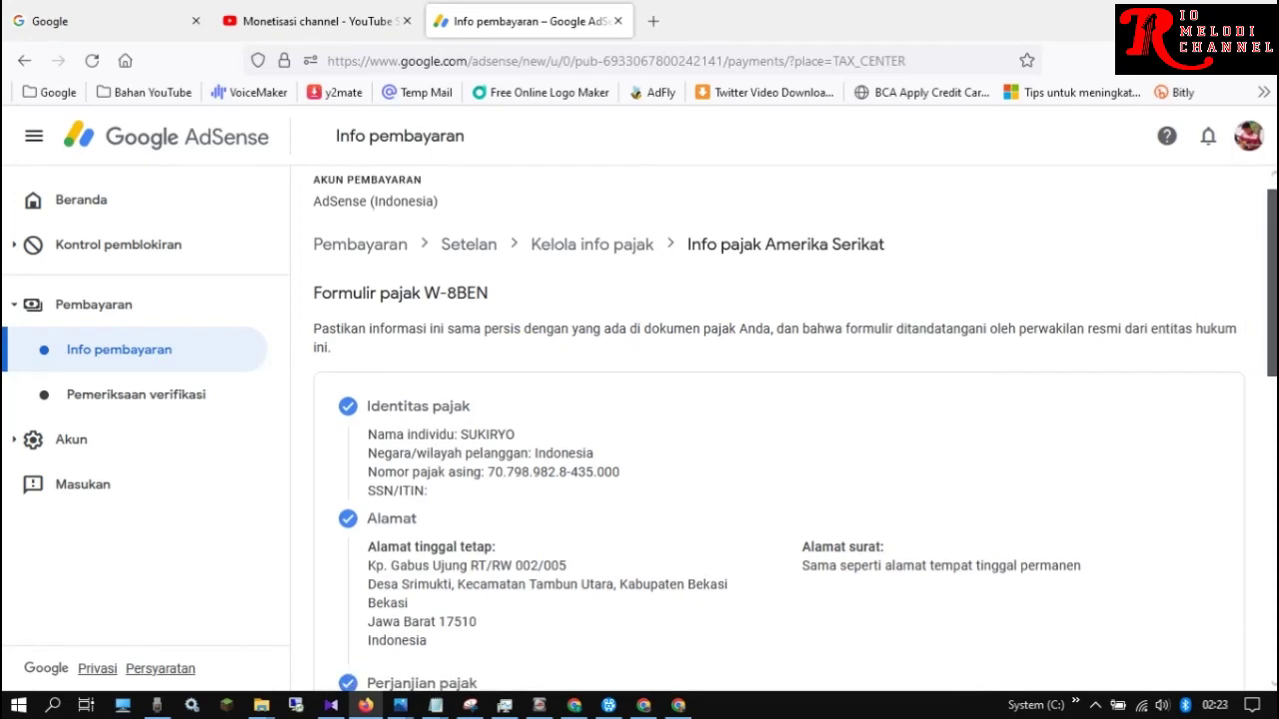
{"action": "scroll", "coordinate": [789, 430], "scroll_direction": "down", "scroll_amount": 6}
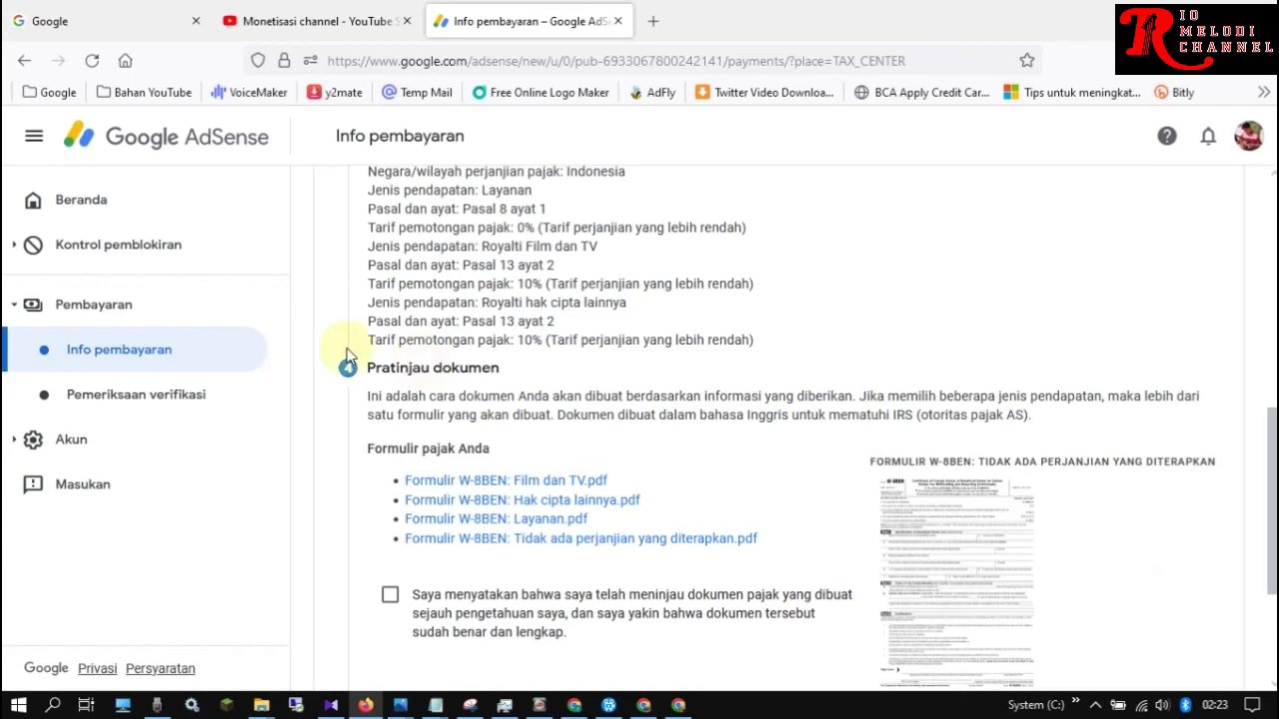
{"action": "scroll", "coordinate": [347, 358], "scroll_direction": "down", "scroll_amount": 1}
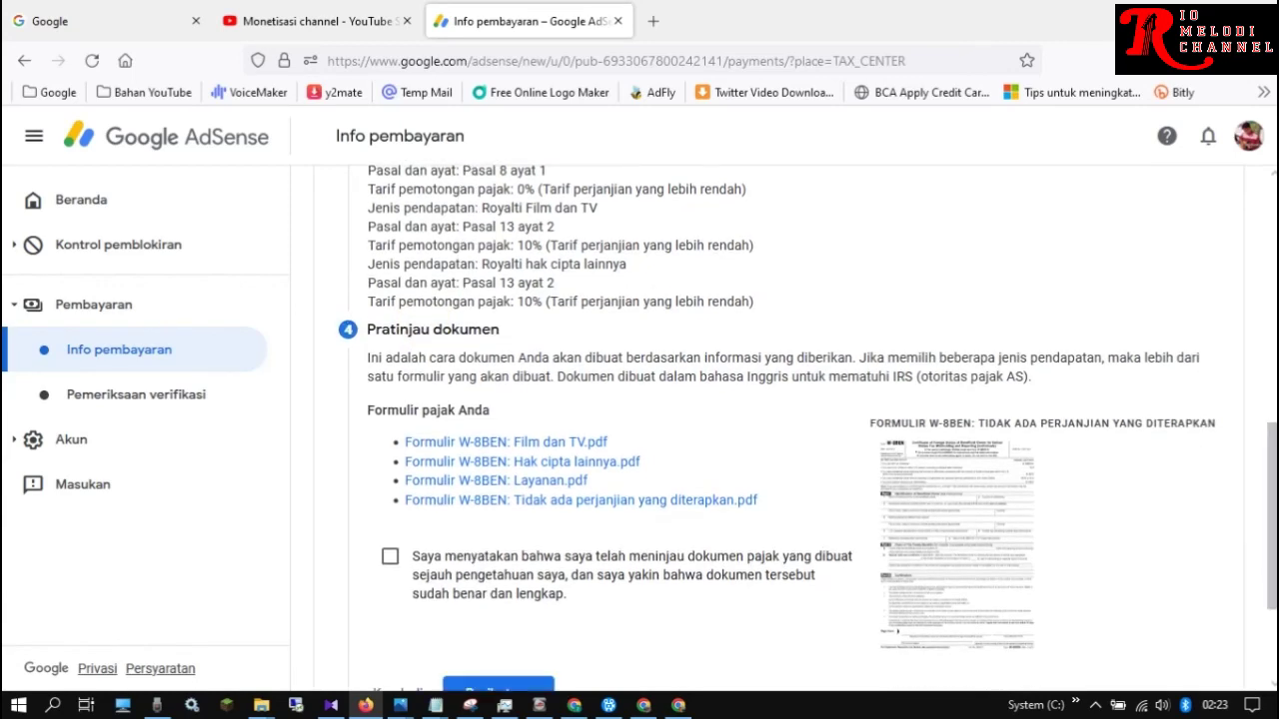
{"action": "scroll", "coordinate": [1099, 400], "scroll_direction": "down", "scroll_amount": 1}
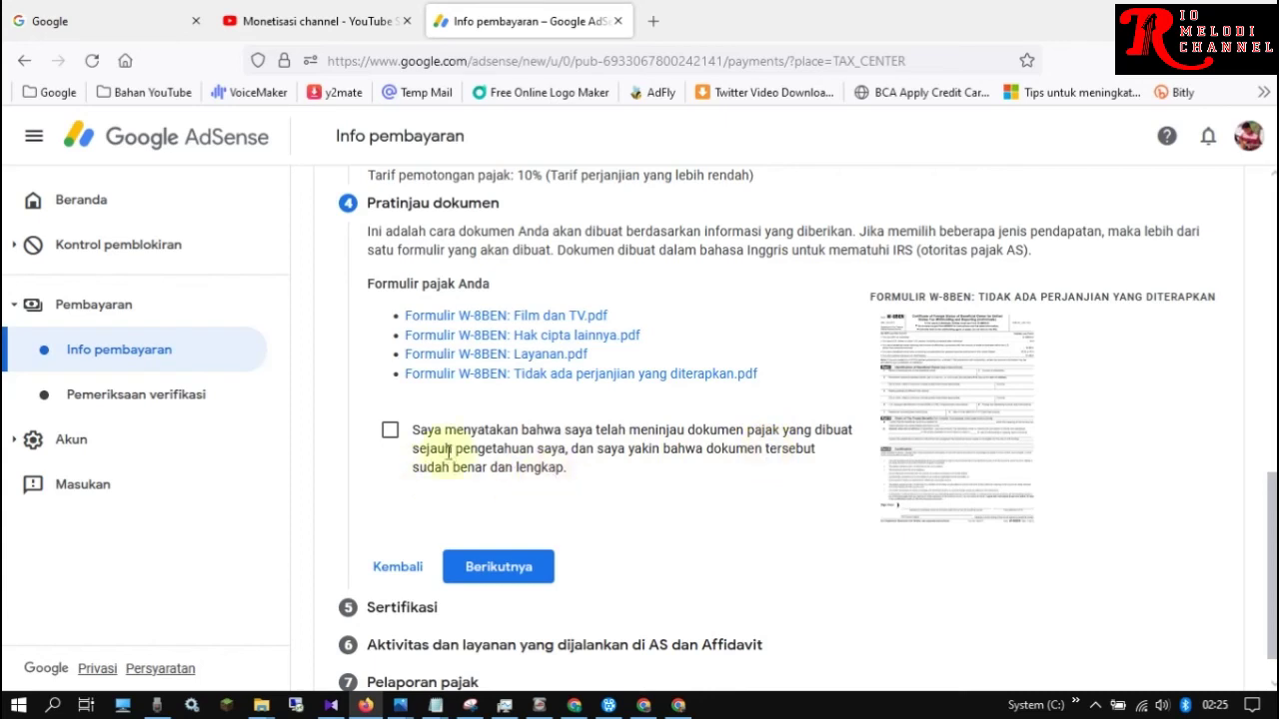
Mark the four W-8BEN documents as reviewed and continue to the Sertifikasi signature section
{"action": "left_click", "coordinate": [390, 433]}
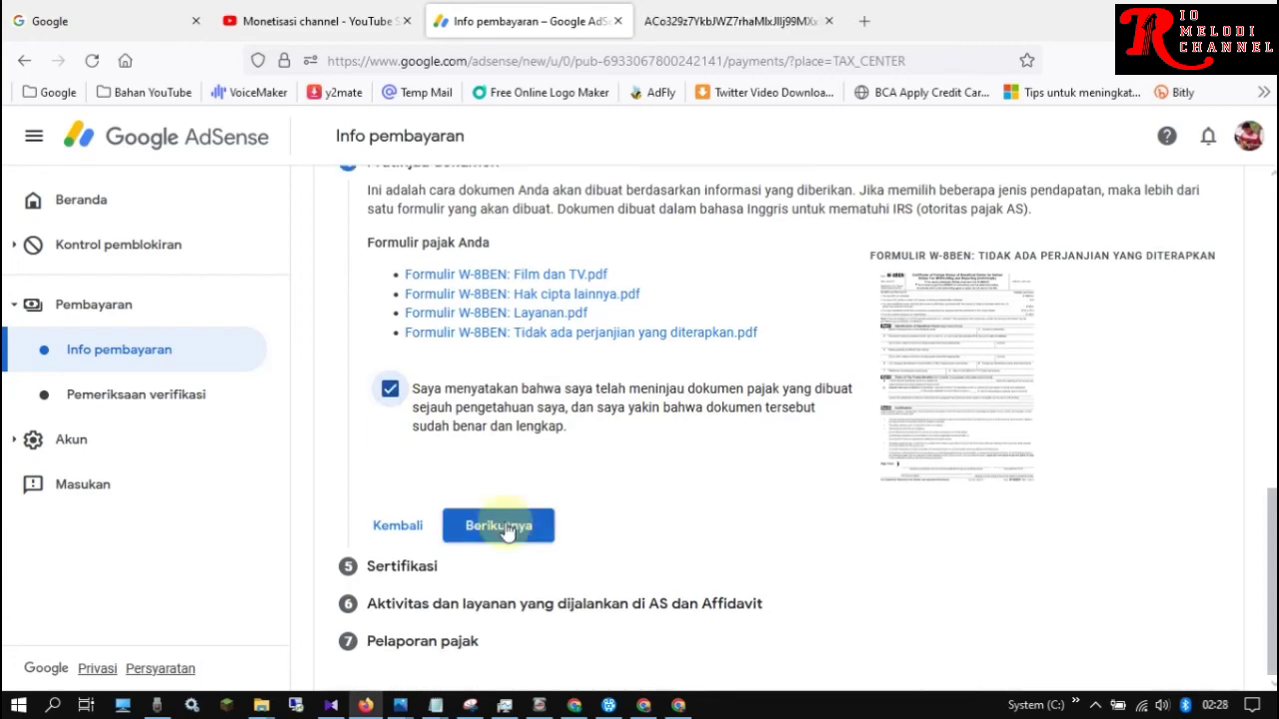
{"action": "left_click", "coordinate": [511, 523]}
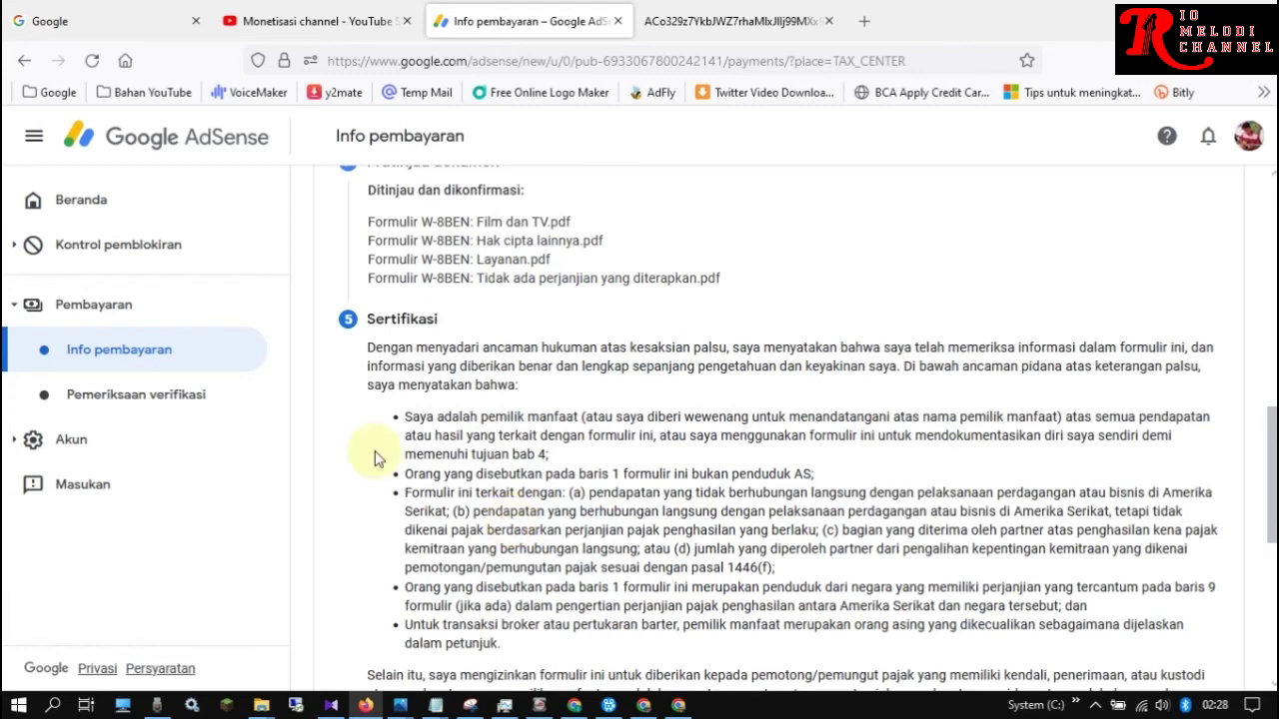
{"action": "scroll", "coordinate": [1099, 240], "scroll_direction": "down", "scroll_amount": 2}
{"action": "scroll", "coordinate": [1121, 557], "scroll_direction": "down", "scroll_amount": 3}
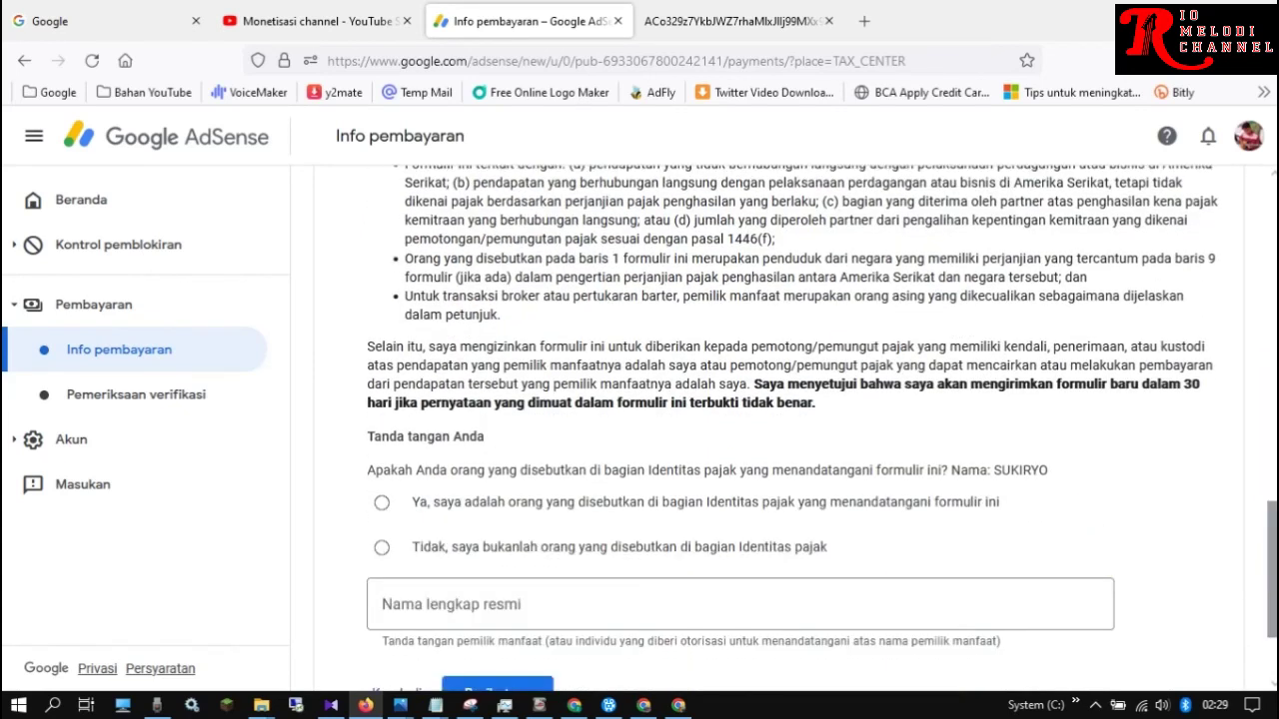
{"action": "scroll", "coordinate": [1240, 560], "scroll_direction": "down", "scroll_amount": 1}
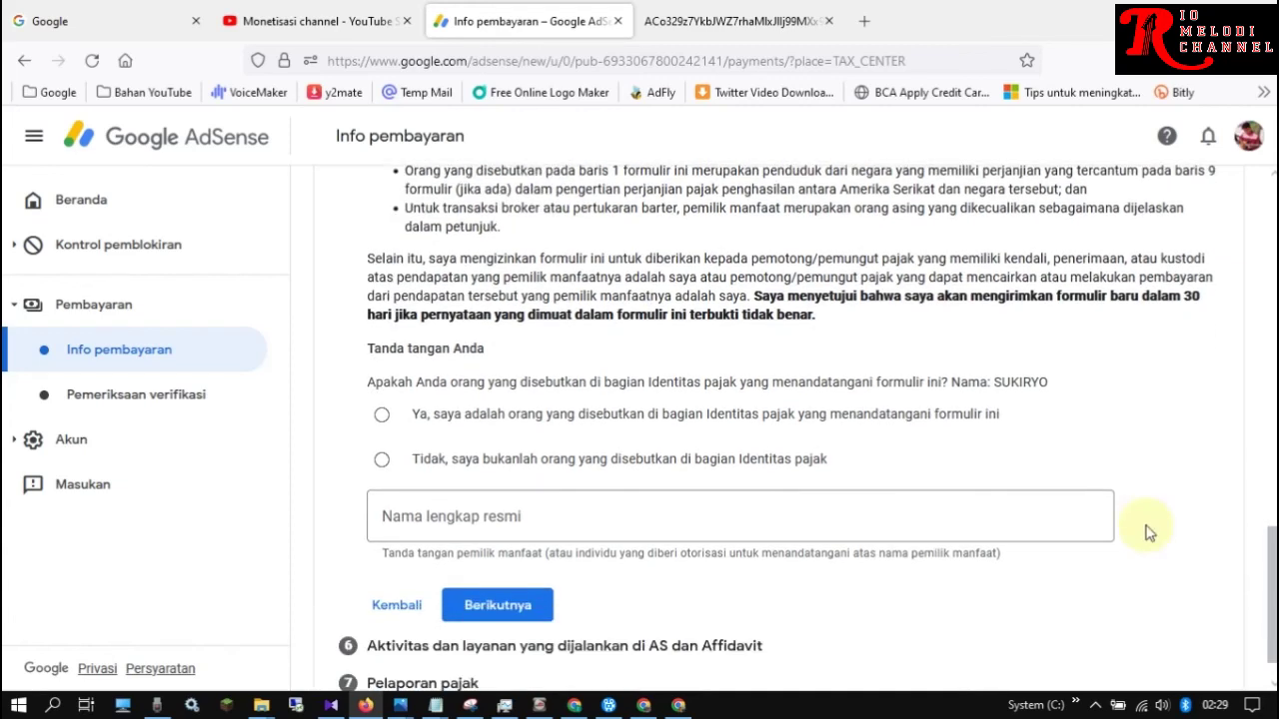